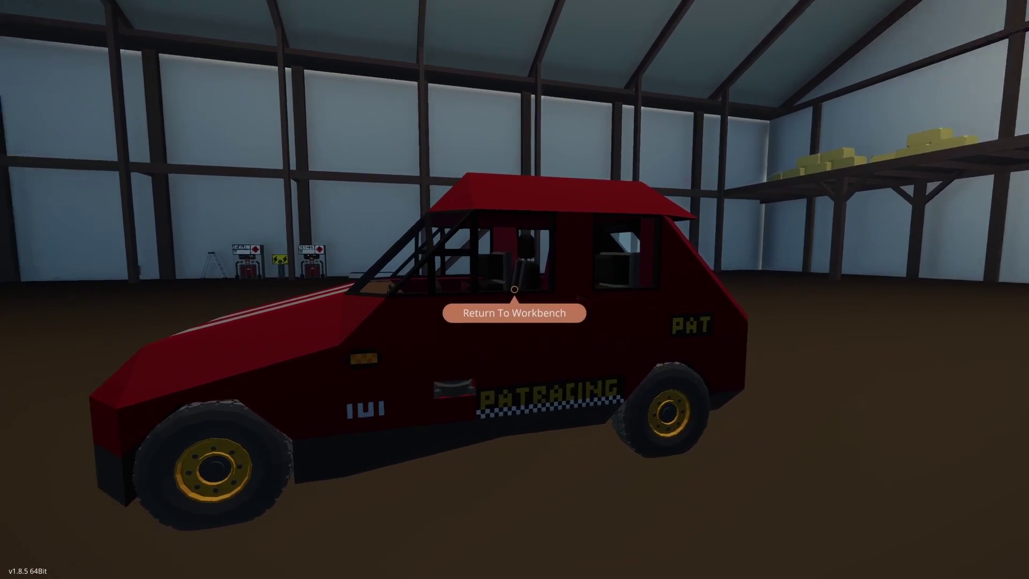
Get into the red car's driver seat and release the park brake
mouse_move(514, 289)
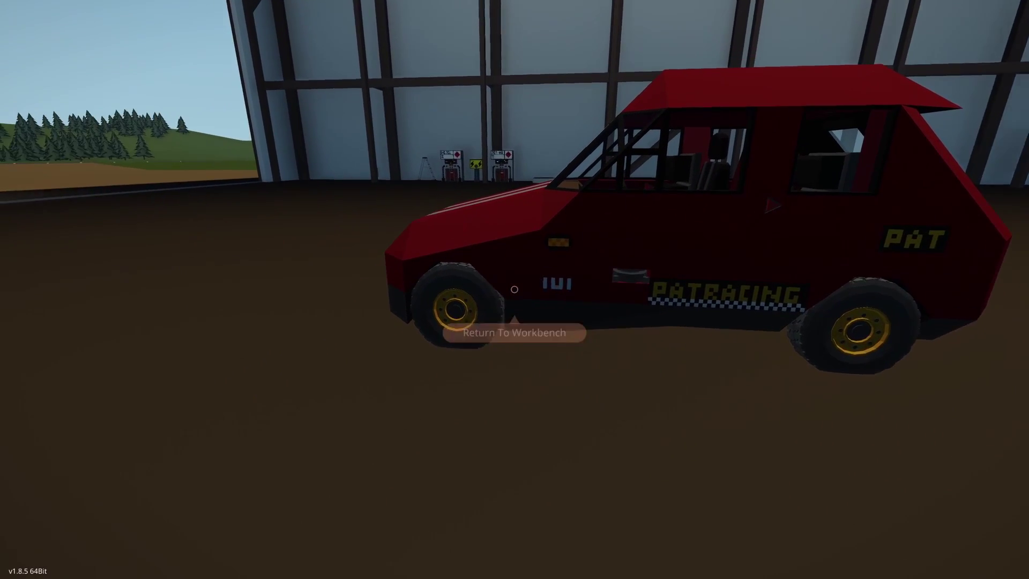
key(w)
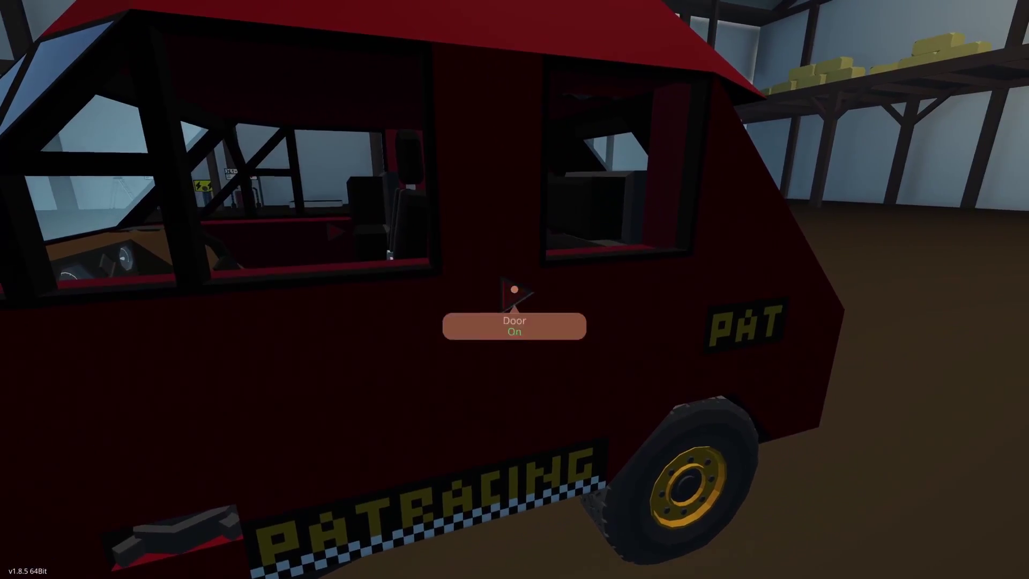
key(f)
key(f)
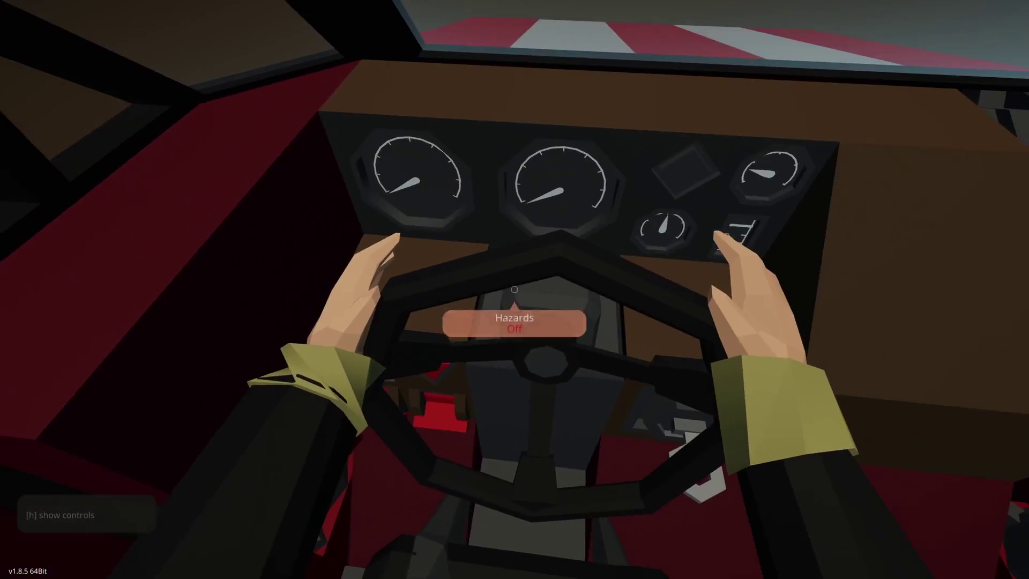
click(514, 289)
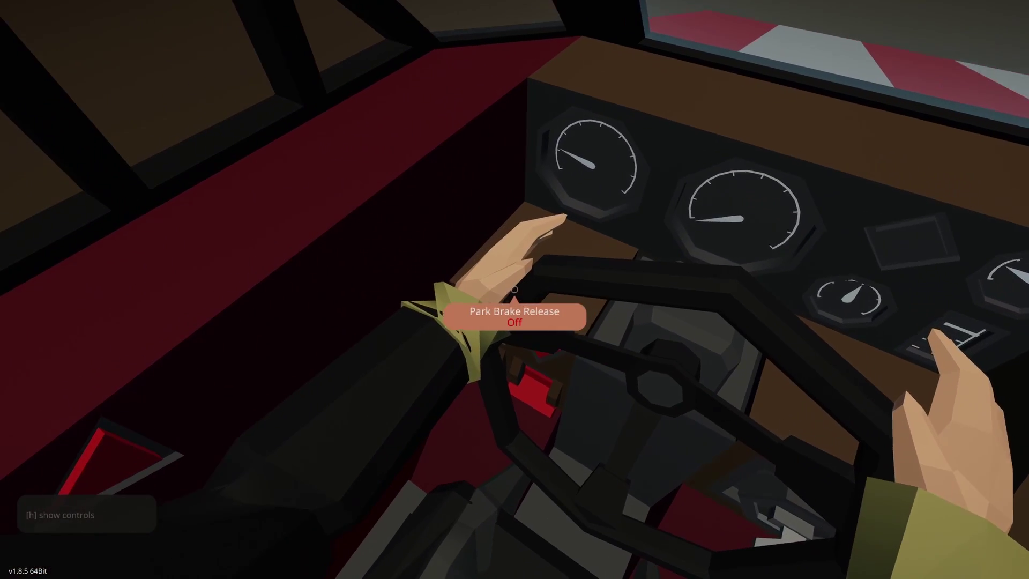
click(514, 289)
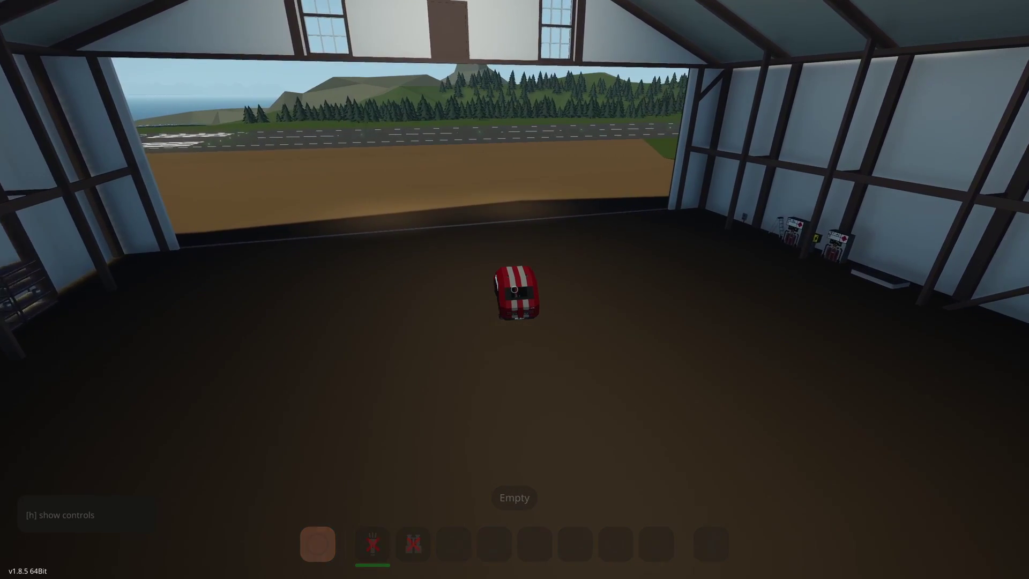
Drive the car out of the hangar and onto the road leading towards the forest
key(w)
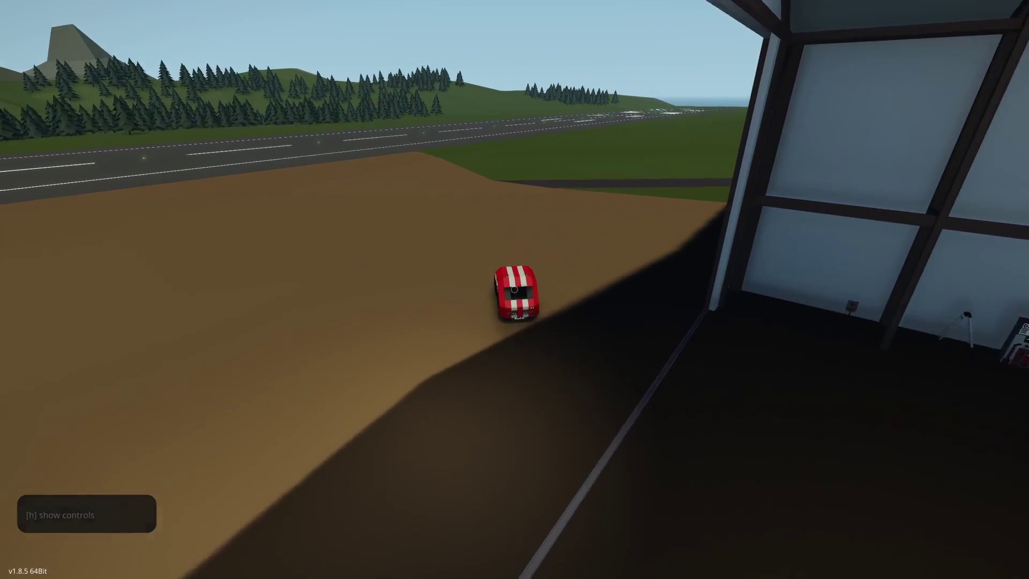
key(d)
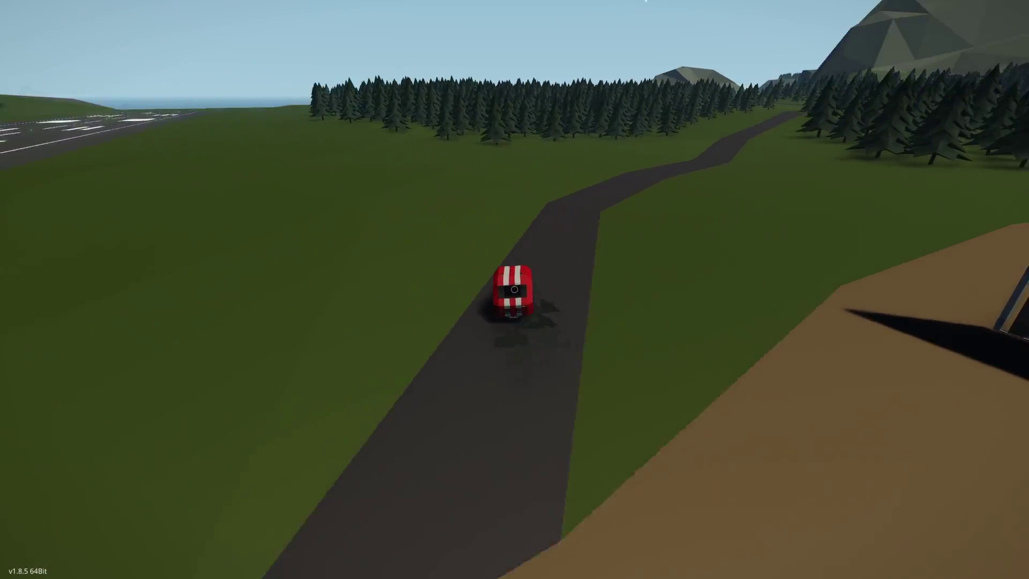
key(d)
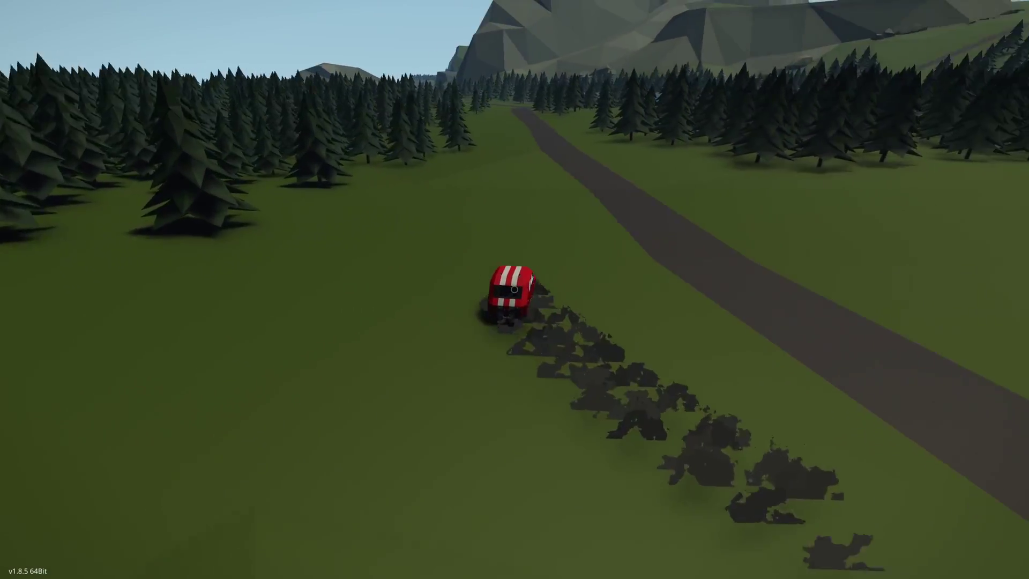
Test the car's handling by swerving along the forest road and adjoining grass, and bring it to a stop on the road
key(a)
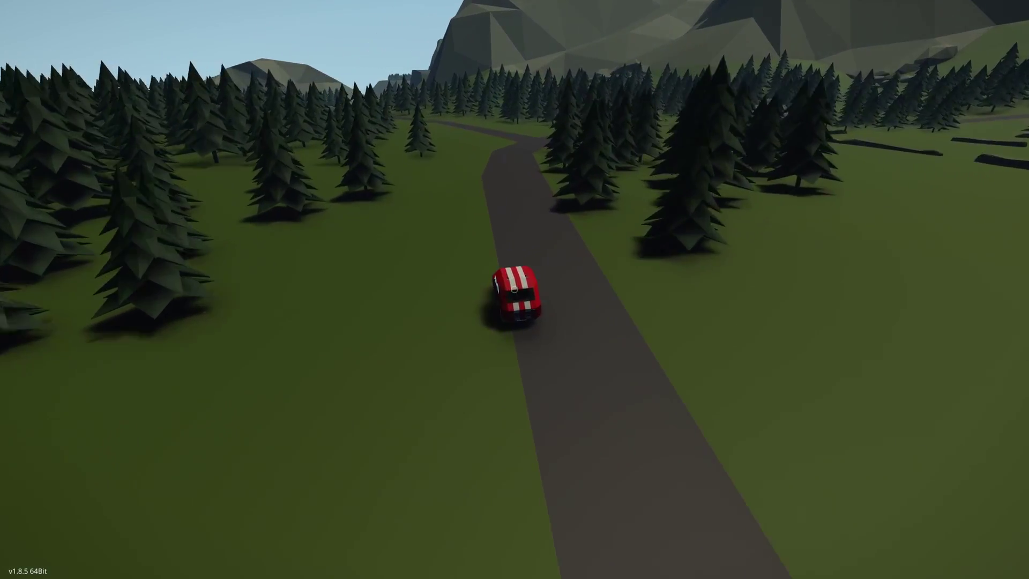
key(d)
key(a)
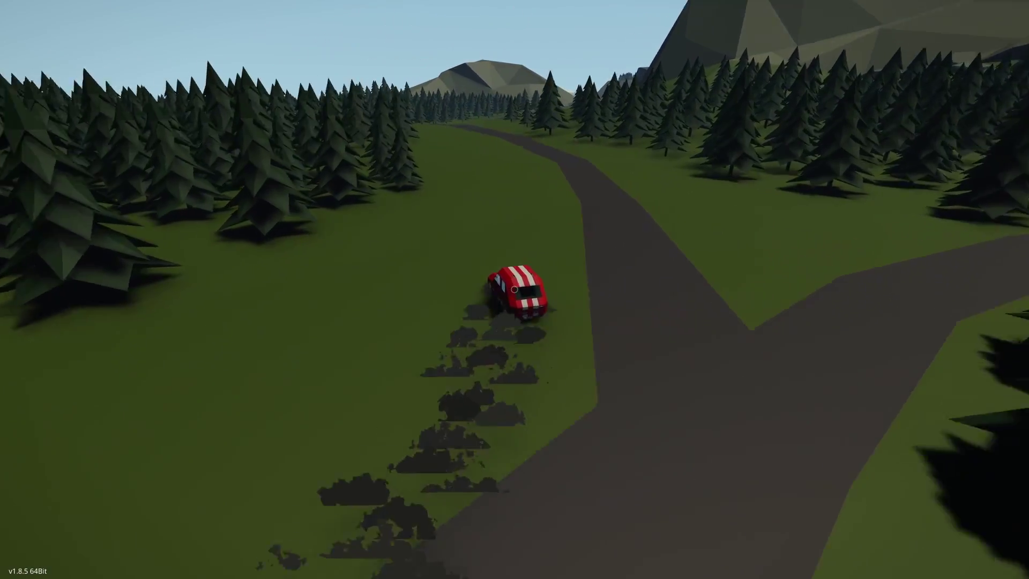
key(d)
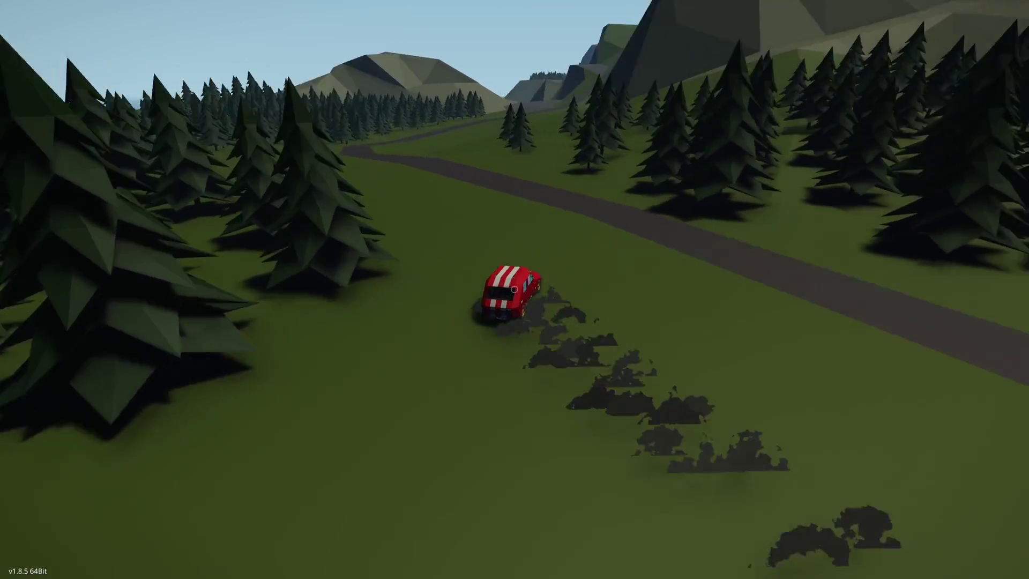
key(a)
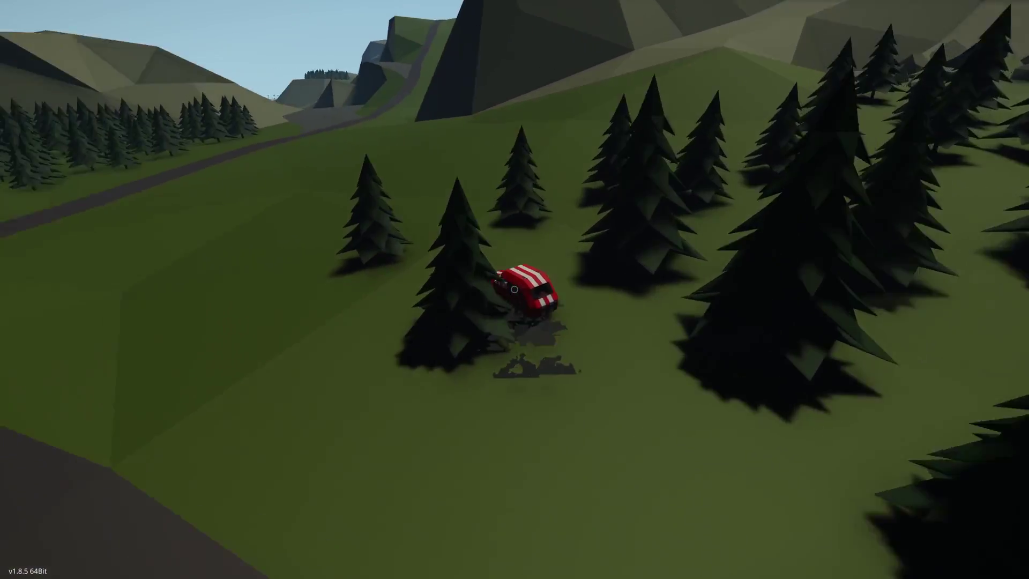
key(d)
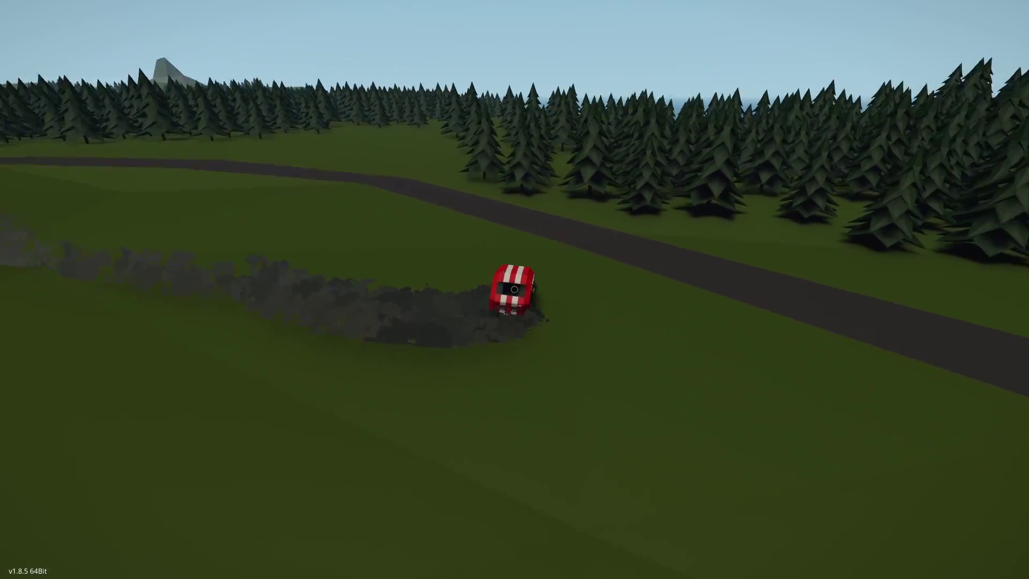
key(d)
key(a)
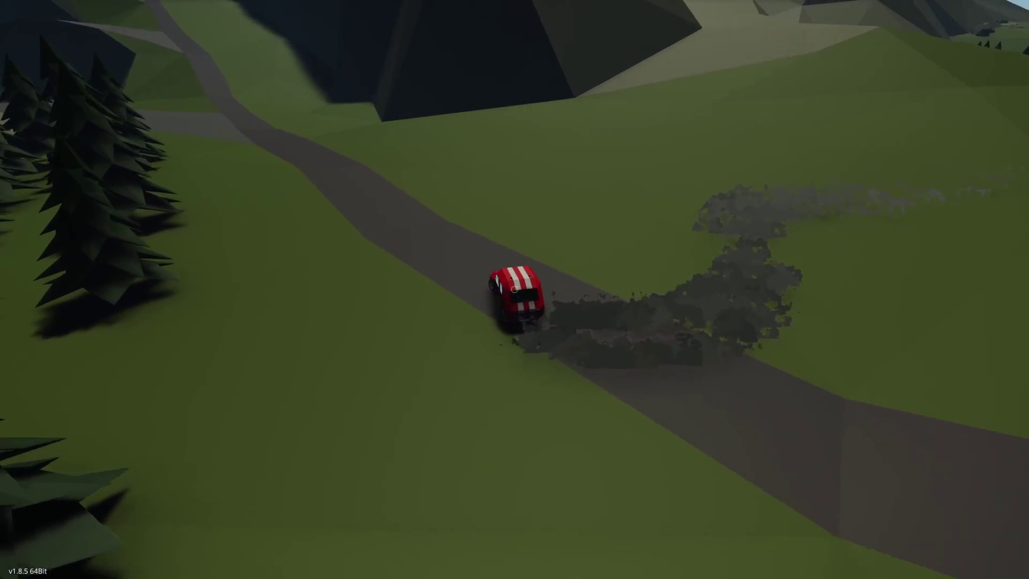
key(s)
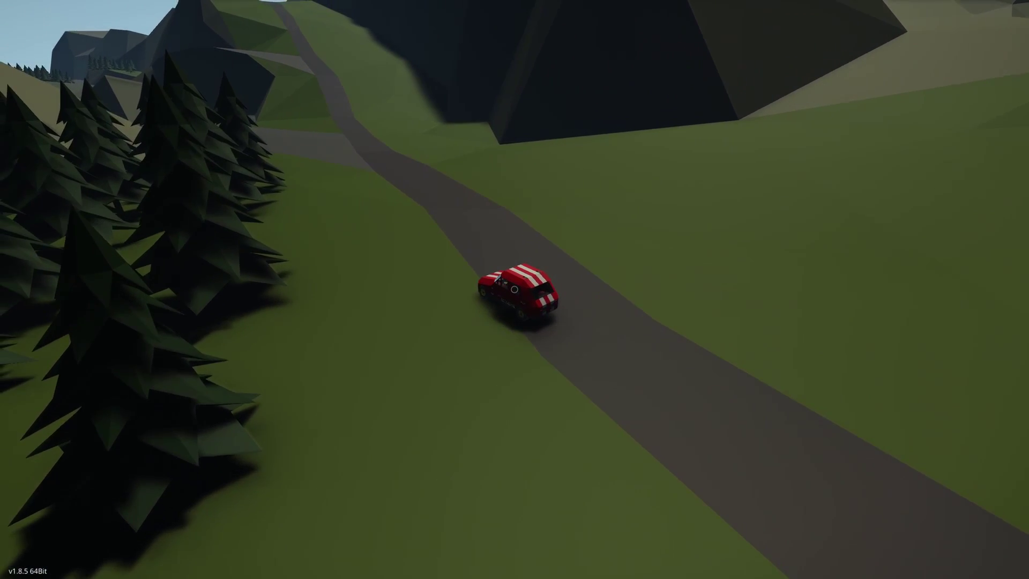
Send the vehicle back to the workbench from the map and open it in the vehicle editor
key(m)
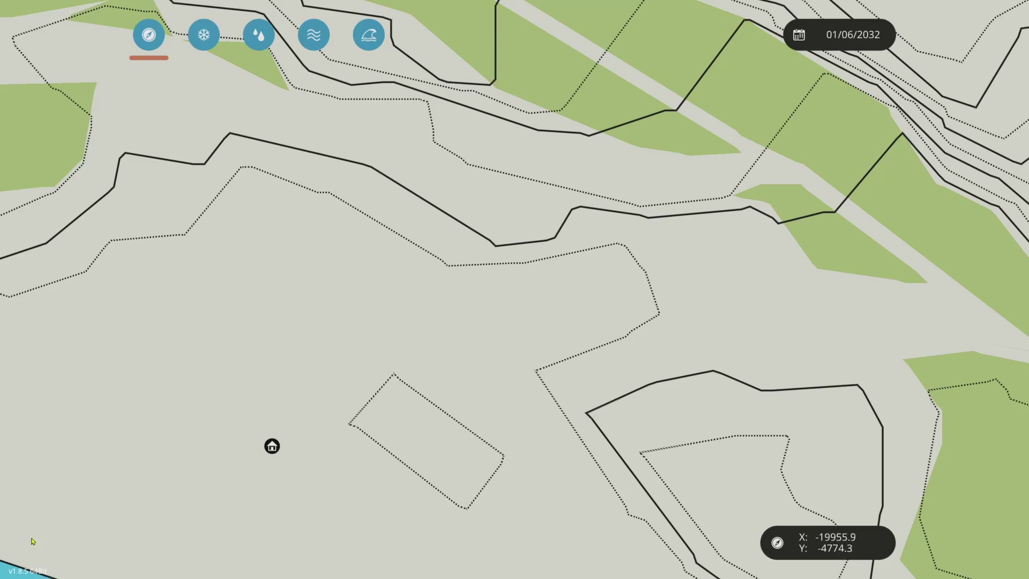
scroll(673, 305, down, 5)
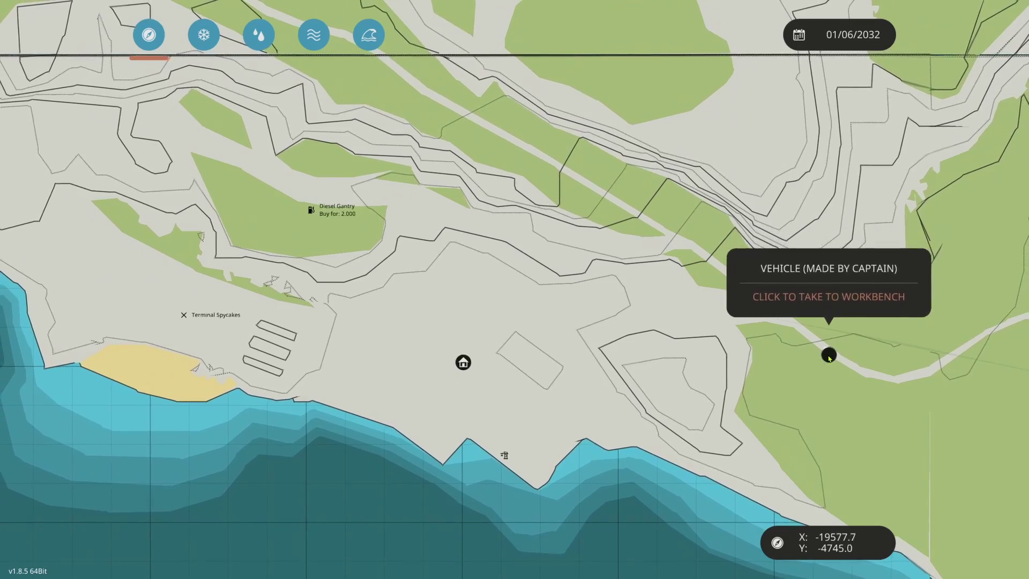
click(829, 354)
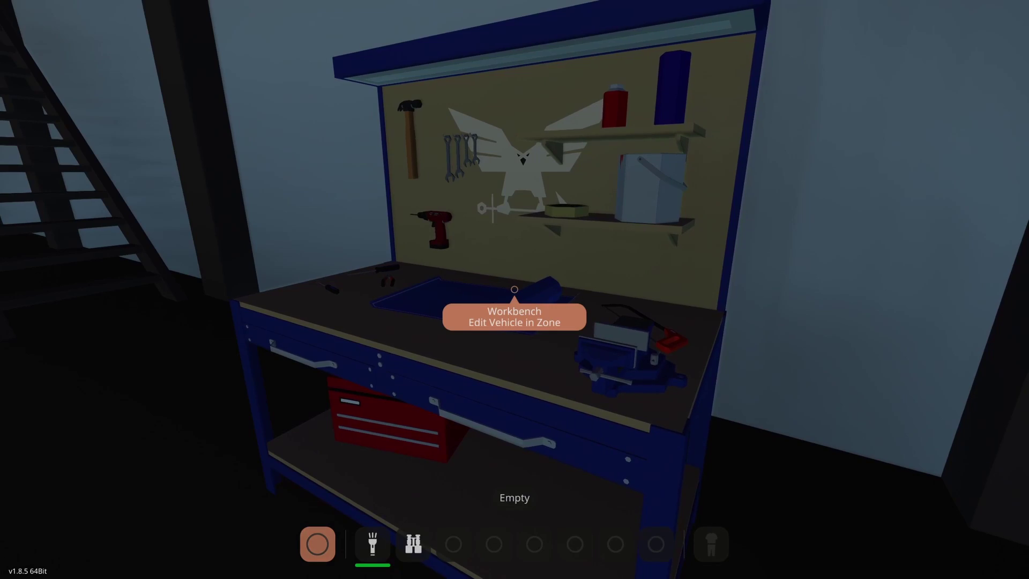
key(f)
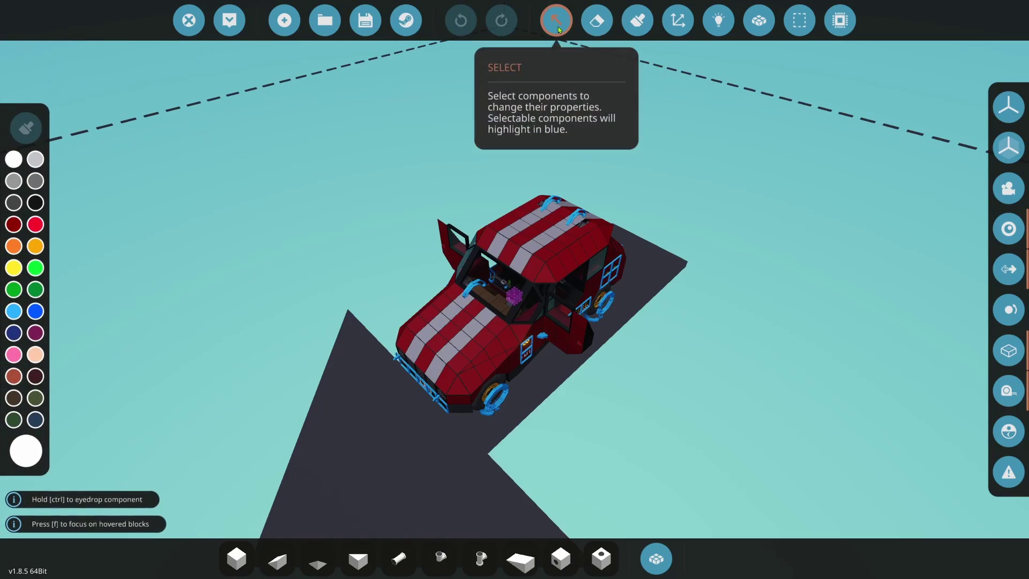
Select the steering microcontroller inside the car and open it in the microcontroller editor
click(556, 19)
scroll(513, 263, up, 5)
click(515, 249)
click(554, 434)
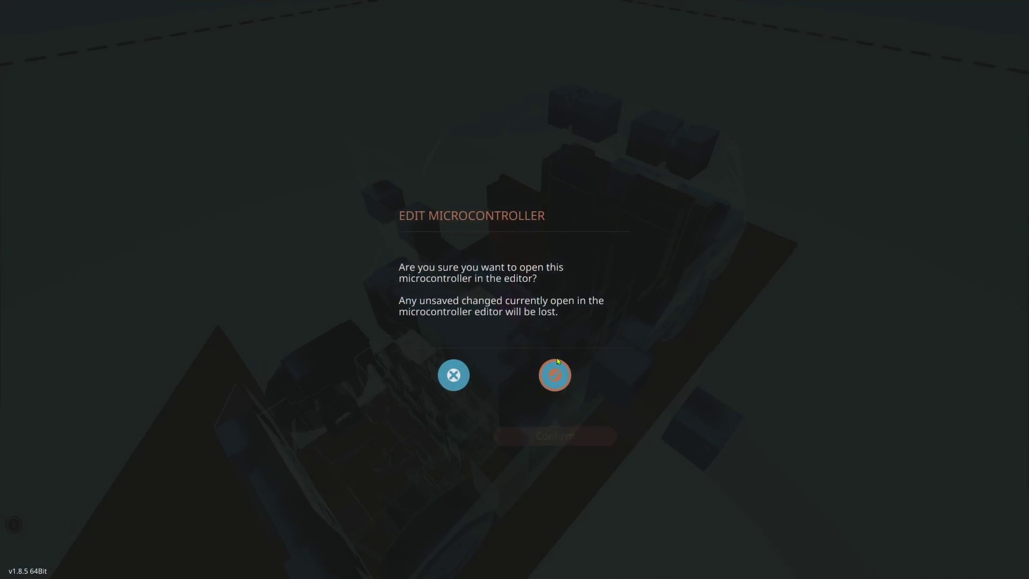
click(554, 374)
Examine the existing steering logic, including the seat and physics sensor inputs, the f(x) expression, the PID controller and the steering outputs
drag(468, 291, 548, 290)
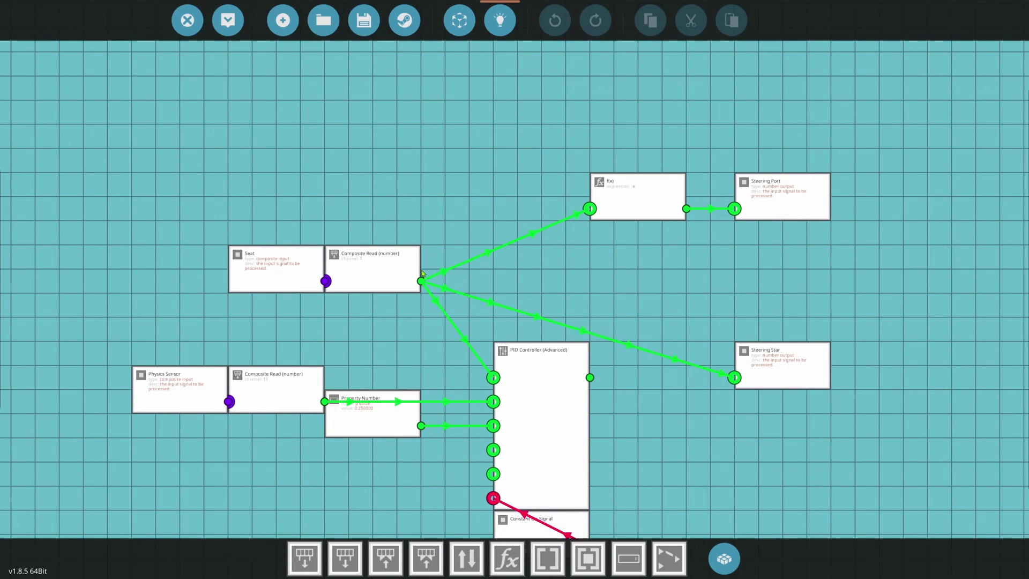
mouse_move(379, 269)
mouse_down()
mouse_move(401, 244)
mouse_move(370, 273)
mouse_up()
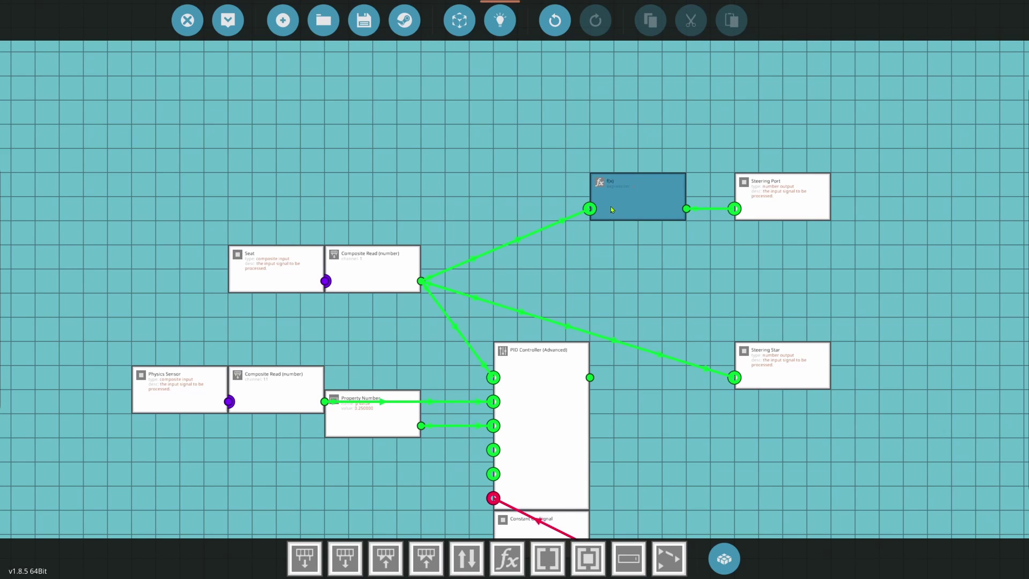
click(635, 199)
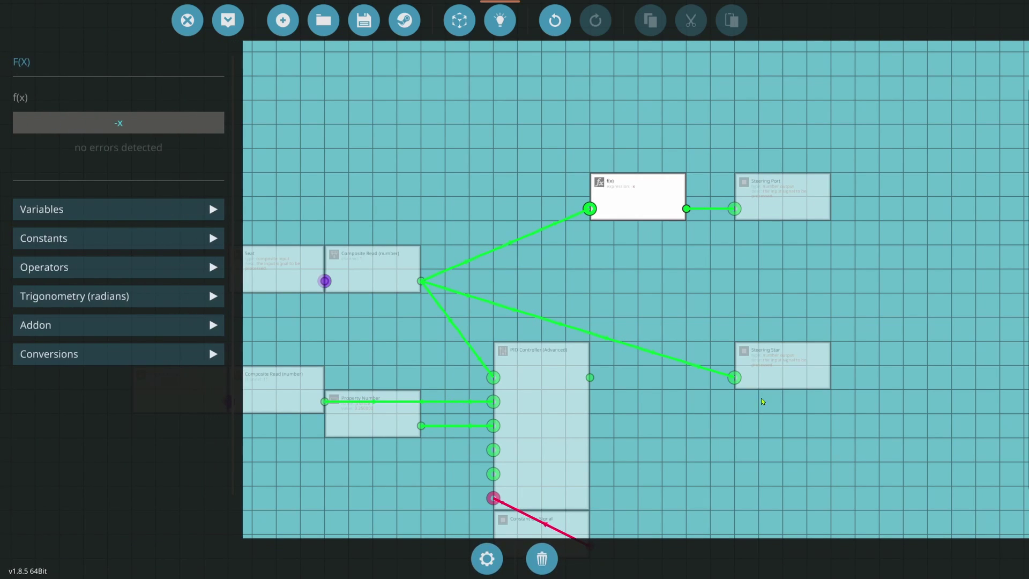
click(760, 376)
click(654, 424)
drag(288, 290, 193, 357)
drag(411, 274, 316, 345)
scroll(471, 314, down, 1)
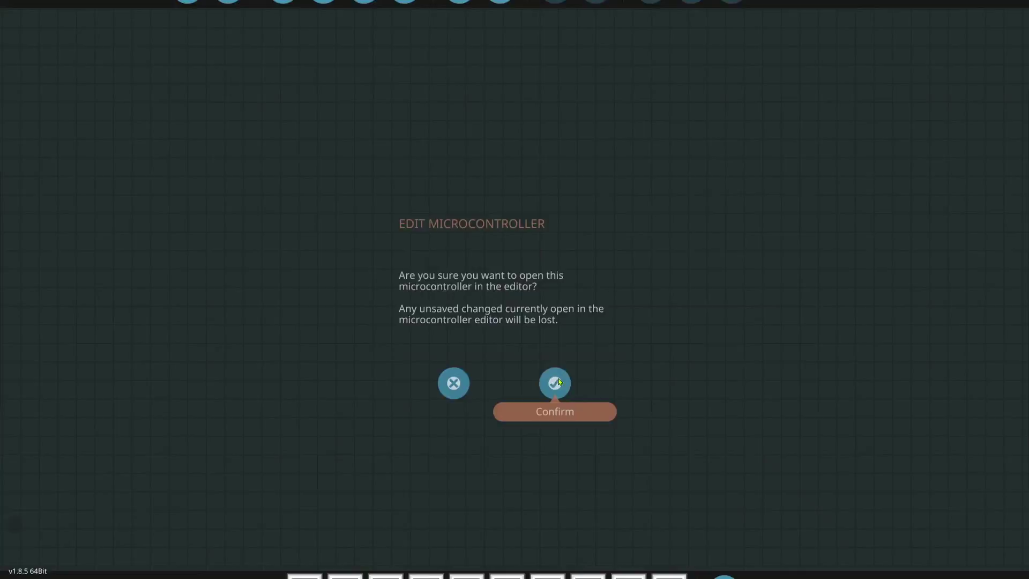
Open the Steering Stability Controller microcontroller for editing and set its width and length to 2
click(555, 381)
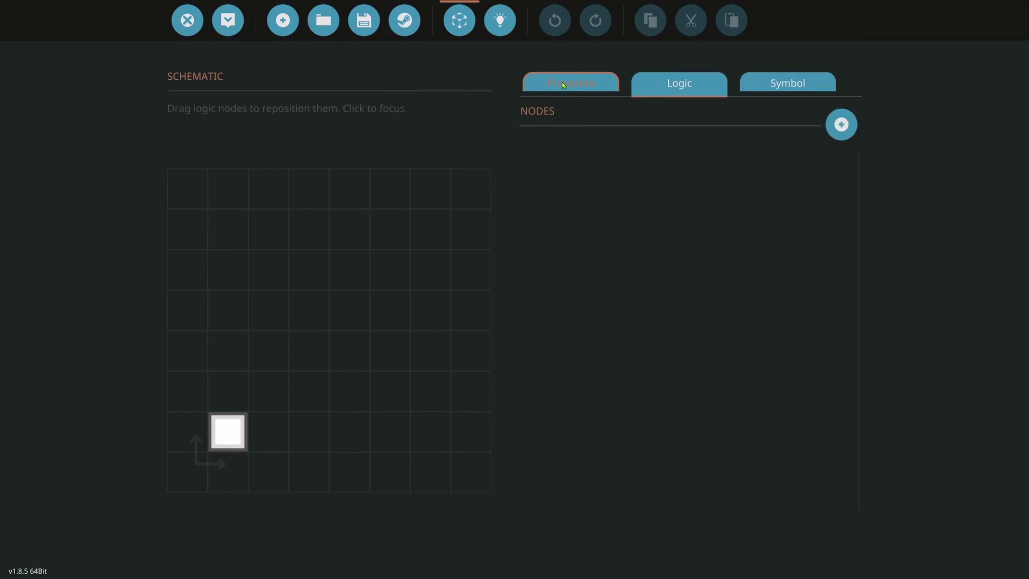
click(564, 85)
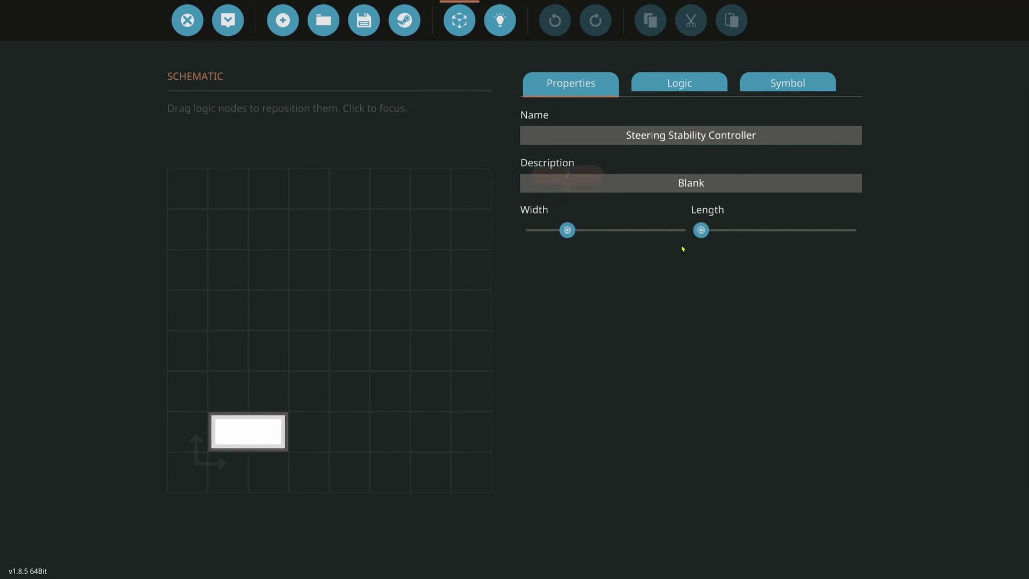
click(689, 81)
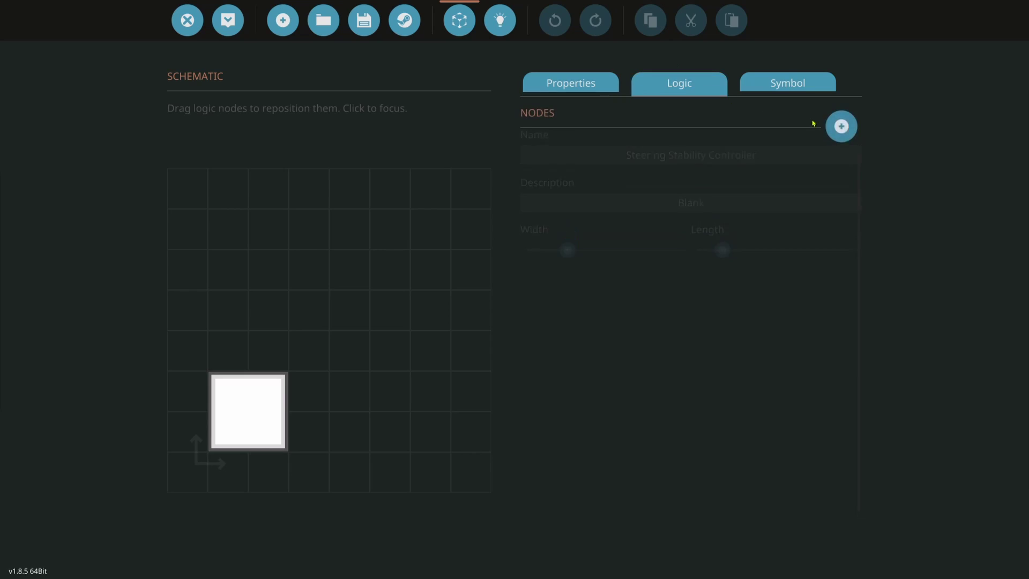
Add a composite input node named Physics Sensors
click(840, 126)
click(581, 176)
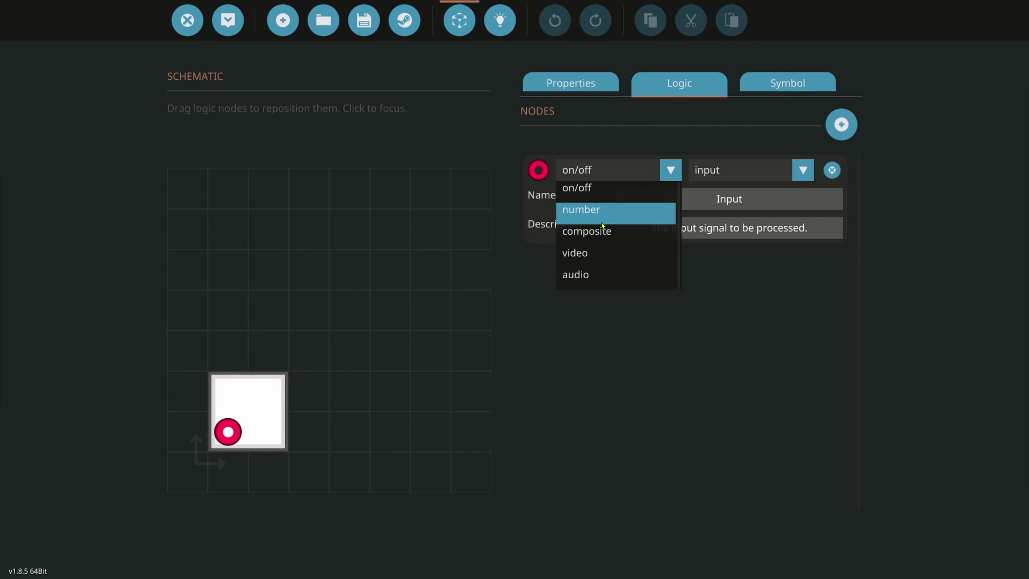
click(625, 230)
text(Physics Sensors)
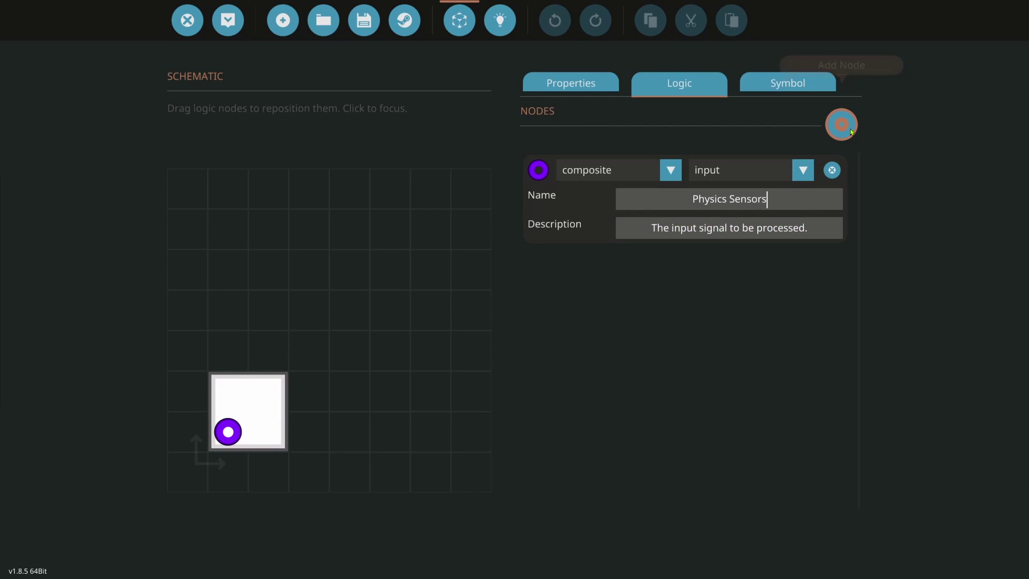
Add a second composite input node named Seat and place it directly above the Physics Sensors node
click(850, 130)
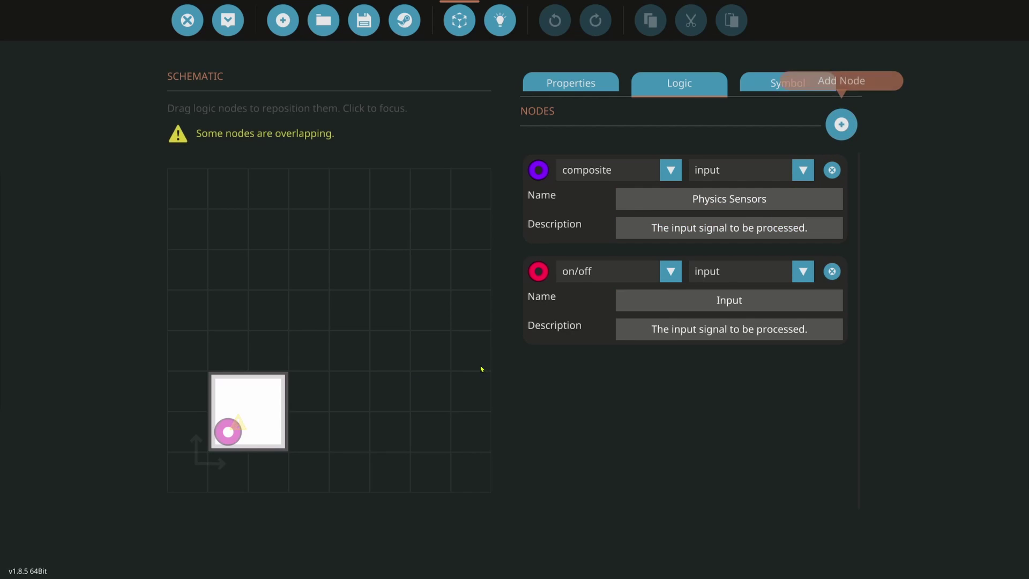
drag(225, 410, 227, 391)
click(611, 271)
click(598, 315)
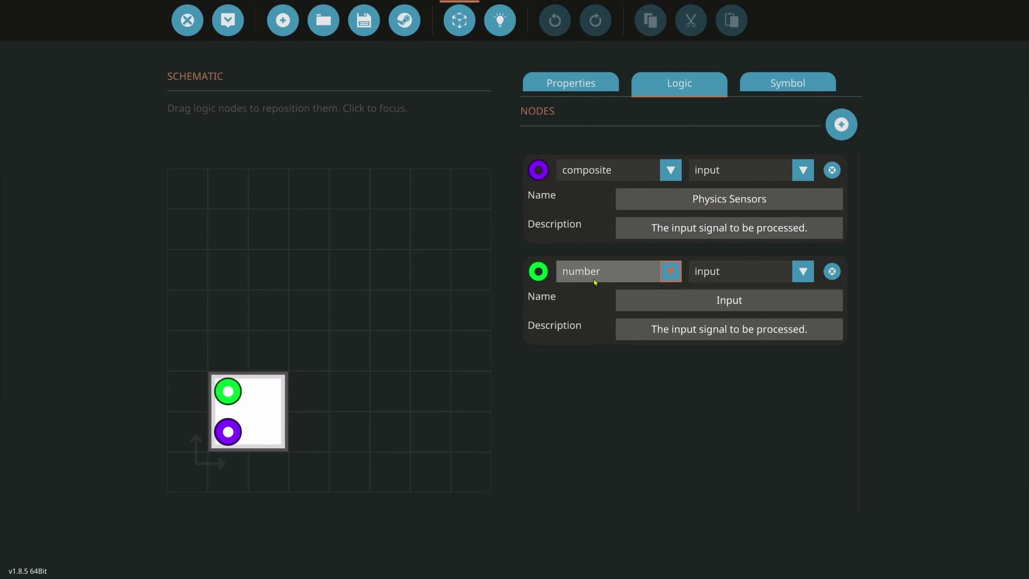
click(611, 271)
click(599, 331)
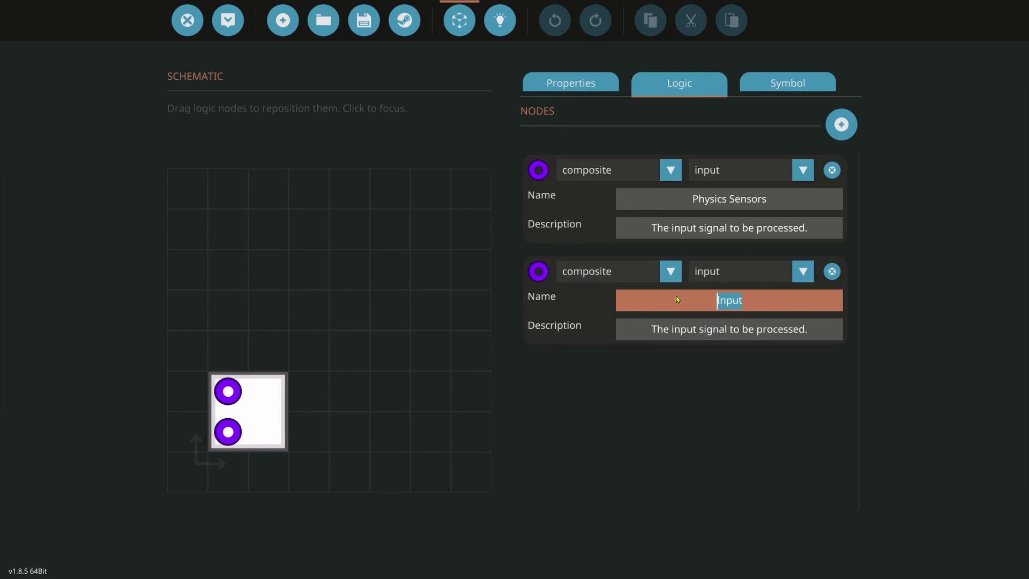
text(Seat)
key(Return)
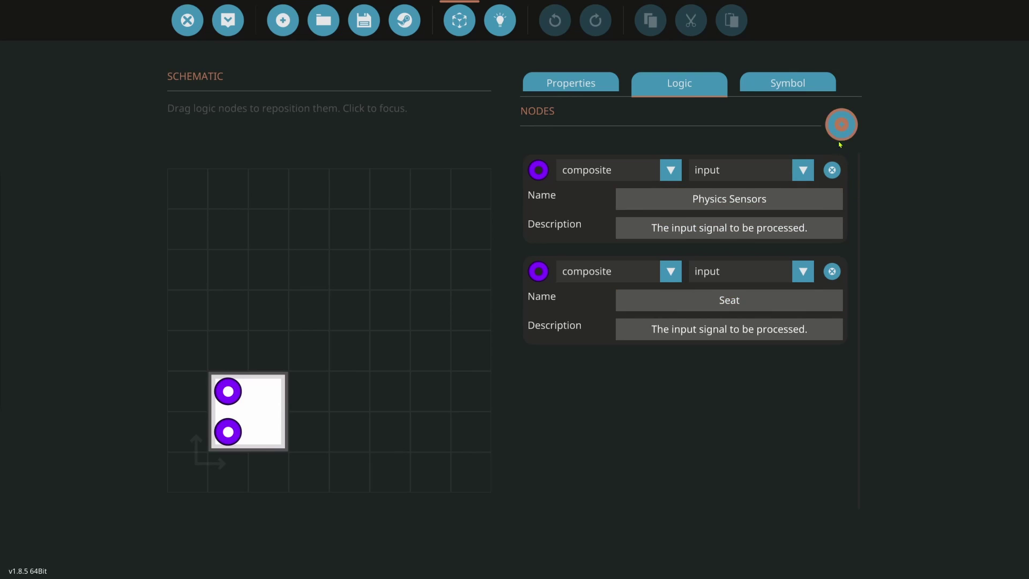
Add a number output node named Port (LT) Wheel
click(840, 125)
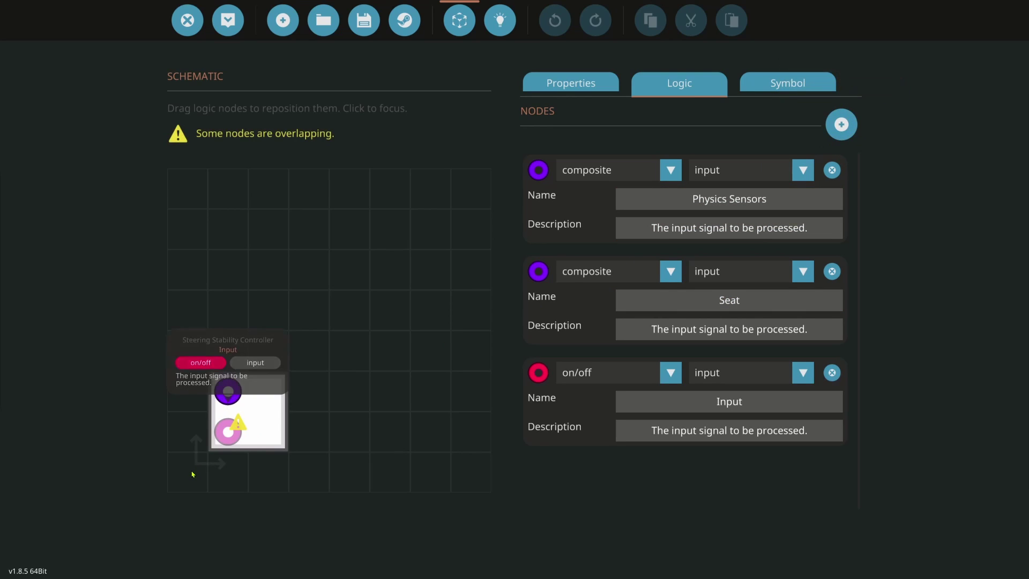
click(613, 372)
click(614, 414)
click(704, 377)
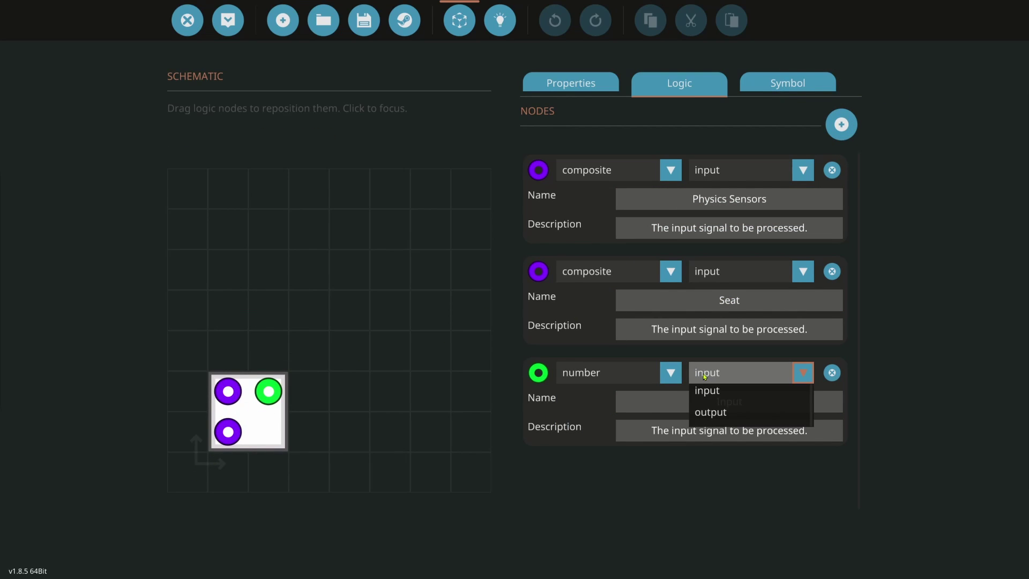
click(716, 413)
click(773, 403)
text(Port ()
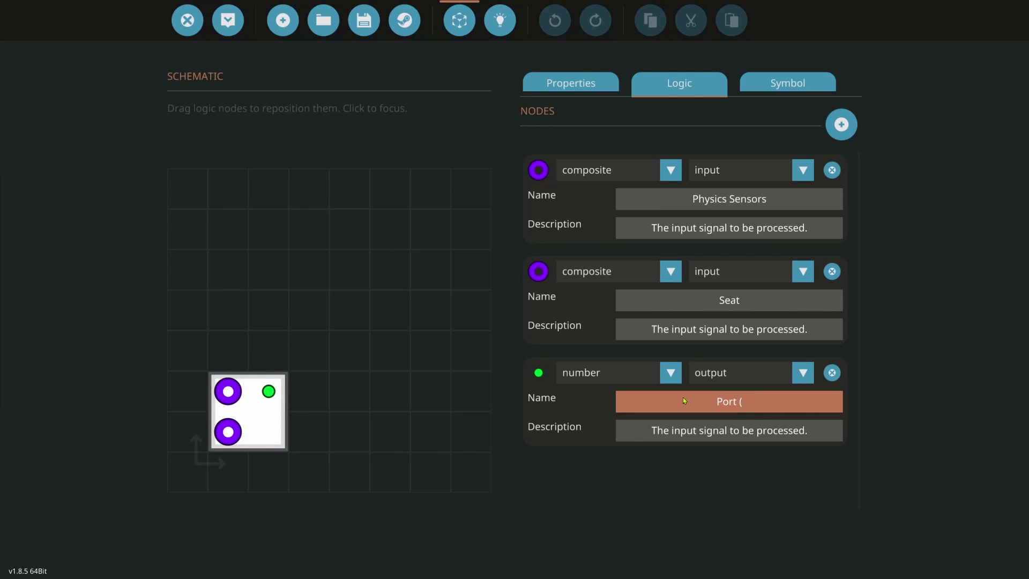
text(LT)L)
key(BackSpace)
text(Wheel)
Add a second number output node named Star (RT) Wheel directly below the Port (LT) Wheel node
click(841, 124)
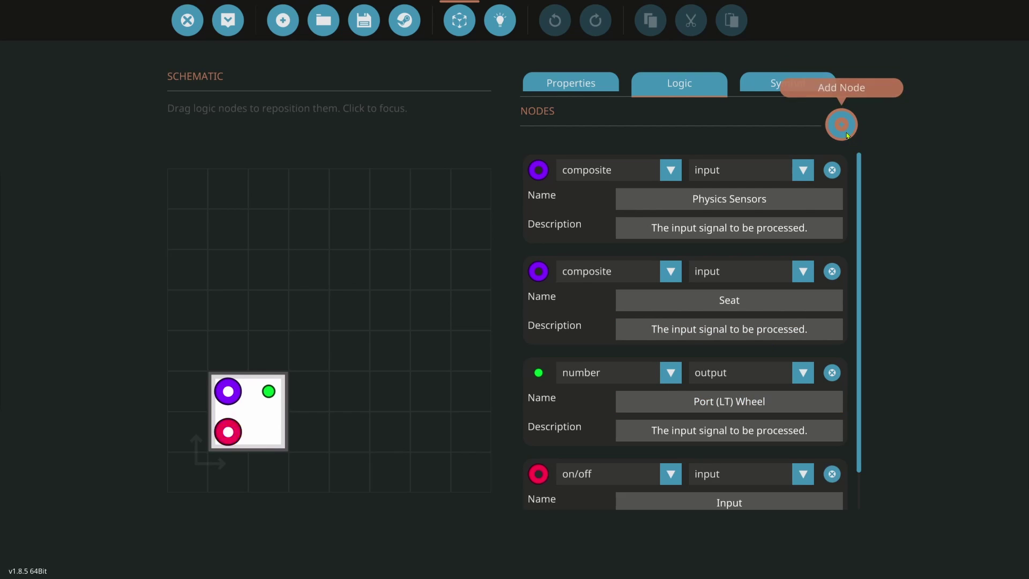
drag(227, 431, 311, 425)
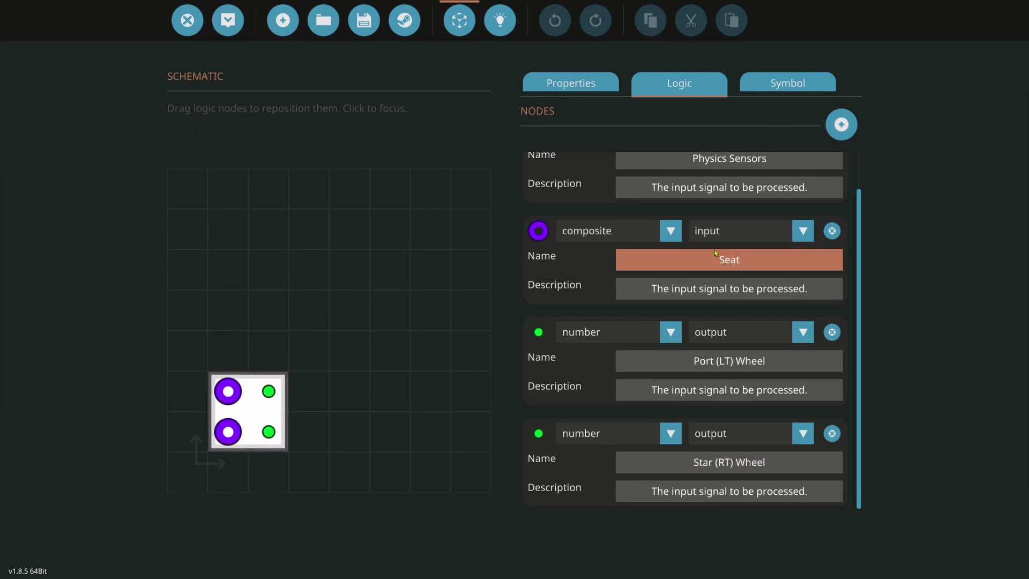
scroll(715, 252, up, 1)
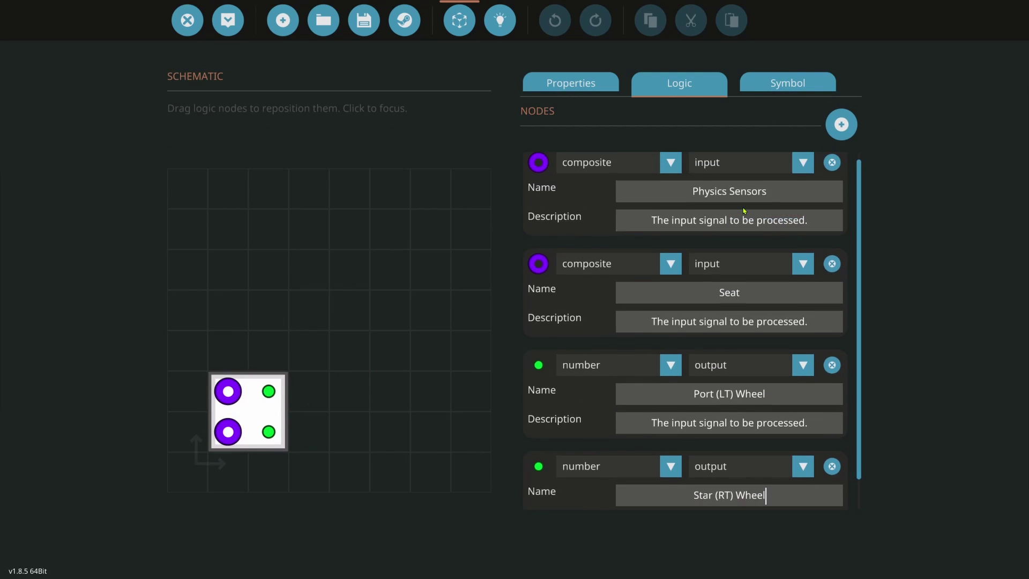
scroll(750, 348, down, 1)
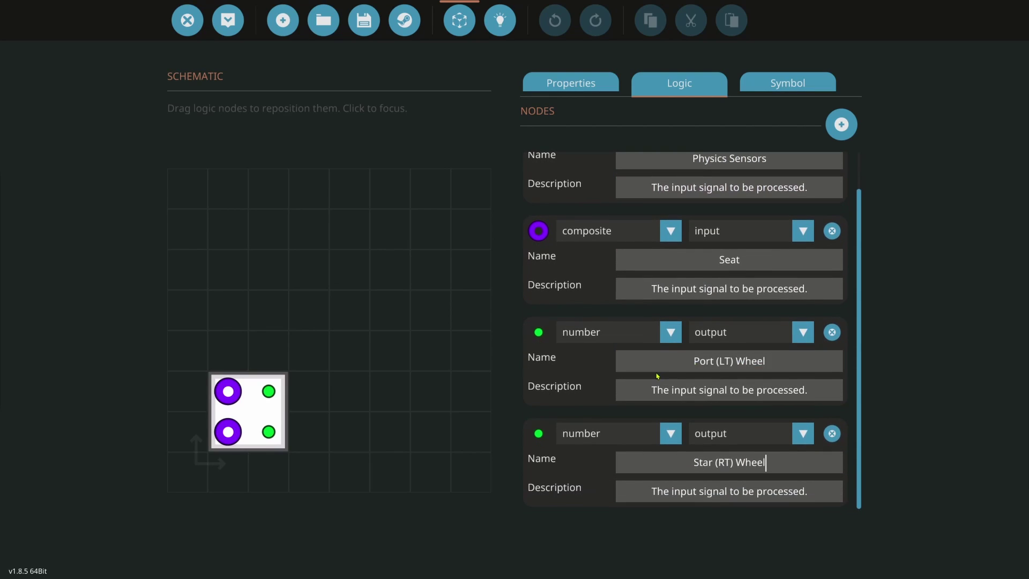
click(728, 466)
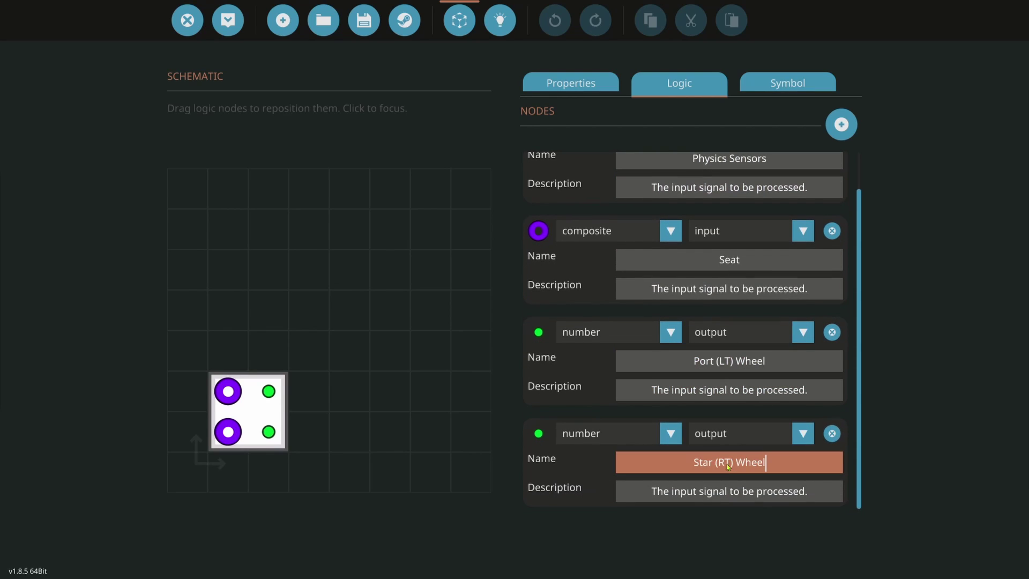
In the logic view, stack the two wheel outputs together and stack Seat above Physics Sensors opposite them
click(501, 22)
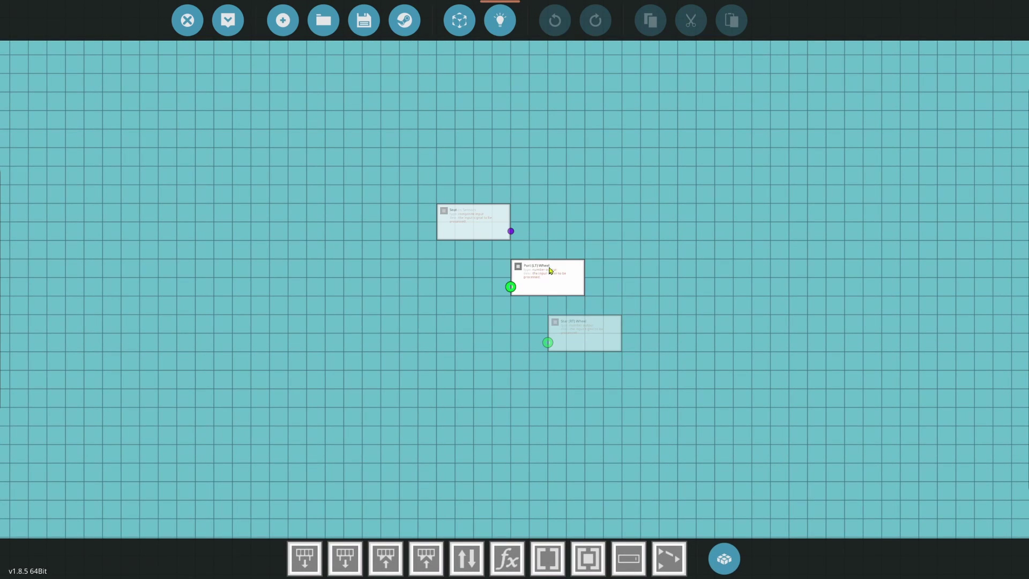
drag(549, 267, 586, 286)
drag(514, 260, 612, 392)
drag(590, 310, 627, 384)
click(498, 252)
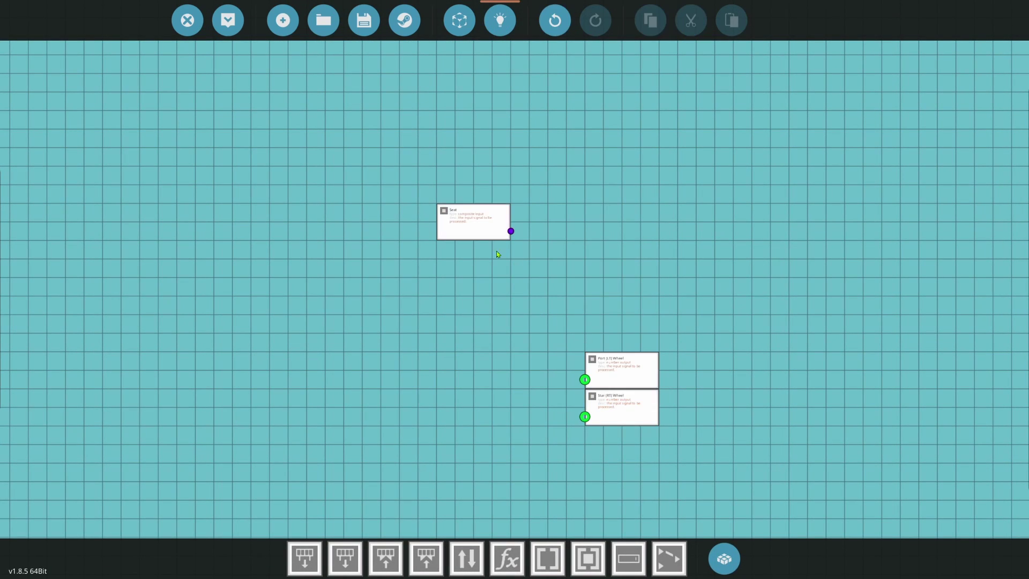
drag(480, 230, 432, 408)
drag(476, 427, 479, 420)
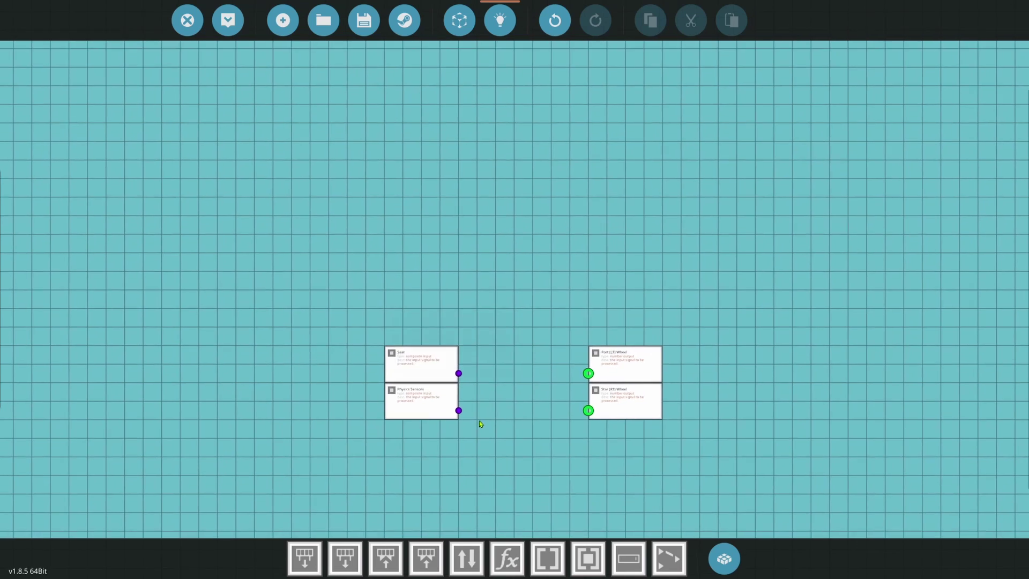
Add a Composite Read (number) component, feed it from Seat, and widen the gap between the inputs and the wheel outputs
scroll(480, 424, up, 3)
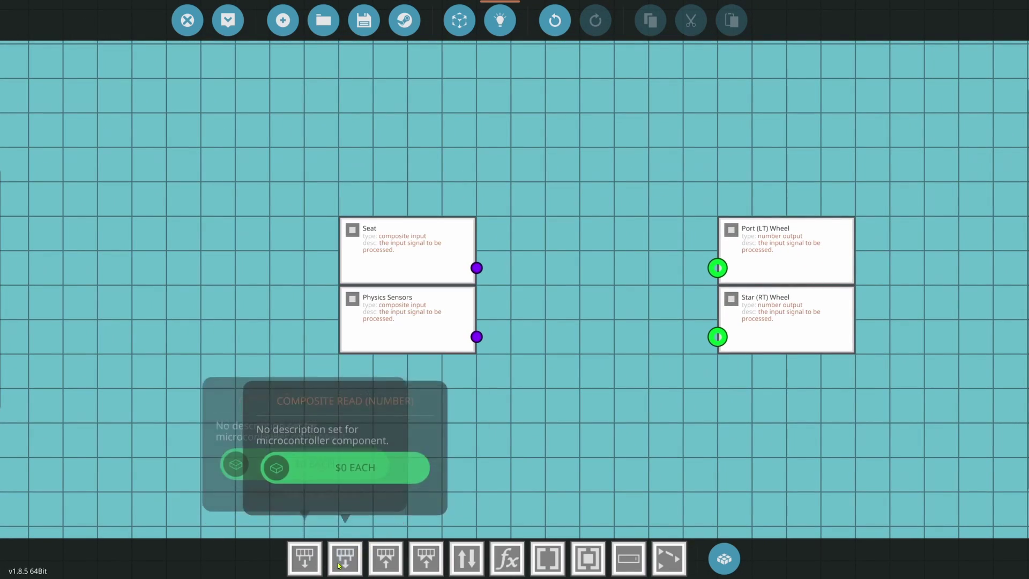
drag(338, 567, 572, 279)
drag(477, 267, 545, 267)
scroll(545, 268, down, 3)
drag(305, 182, 626, 369)
drag(577, 271, 358, 275)
click(467, 364)
drag(227, 329, 422, 350)
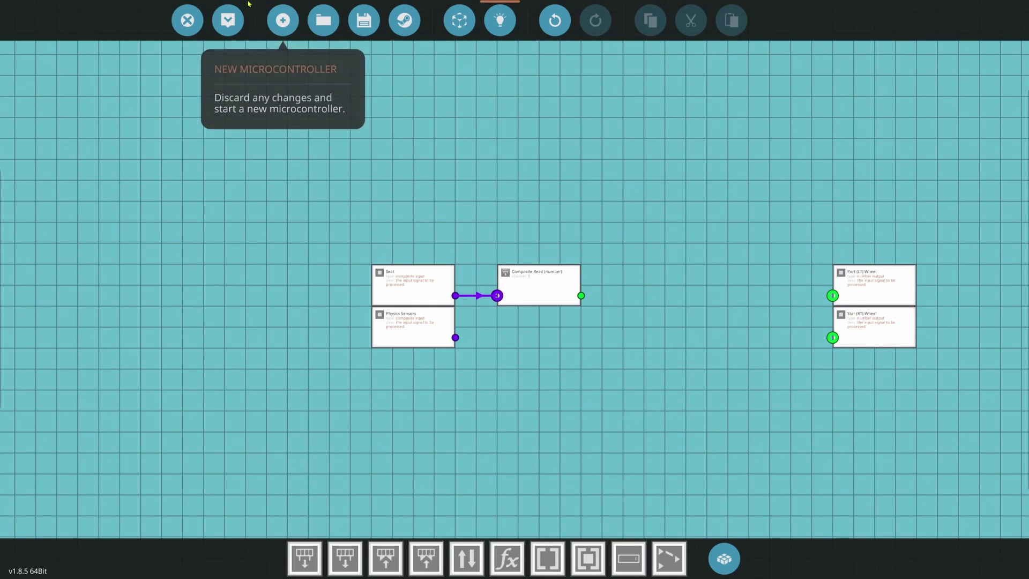
Apply the microcontroller to the vehicle and place a physics sensor block beside it
click(228, 20)
click(555, 400)
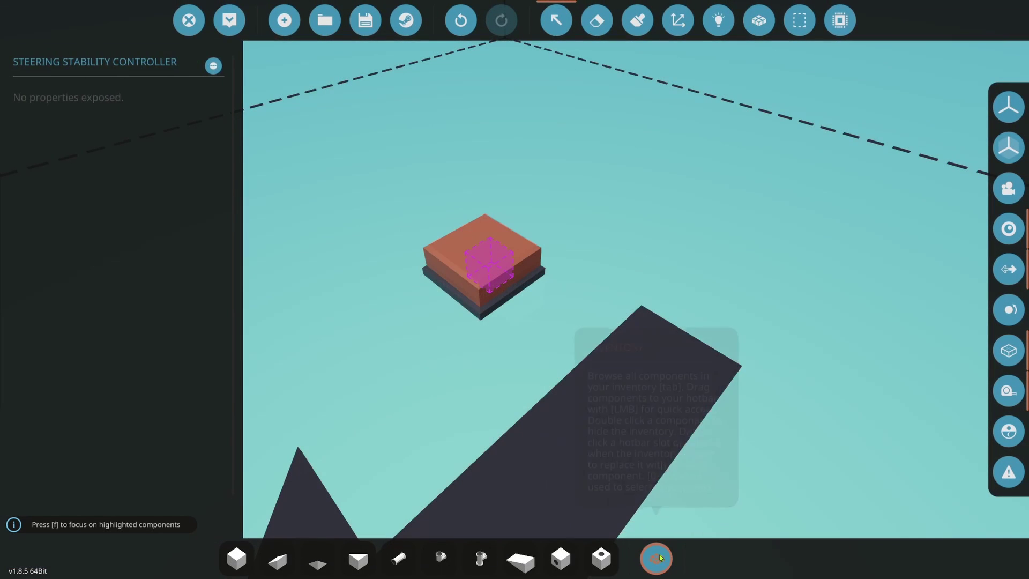
click(656, 560)
text(phy)
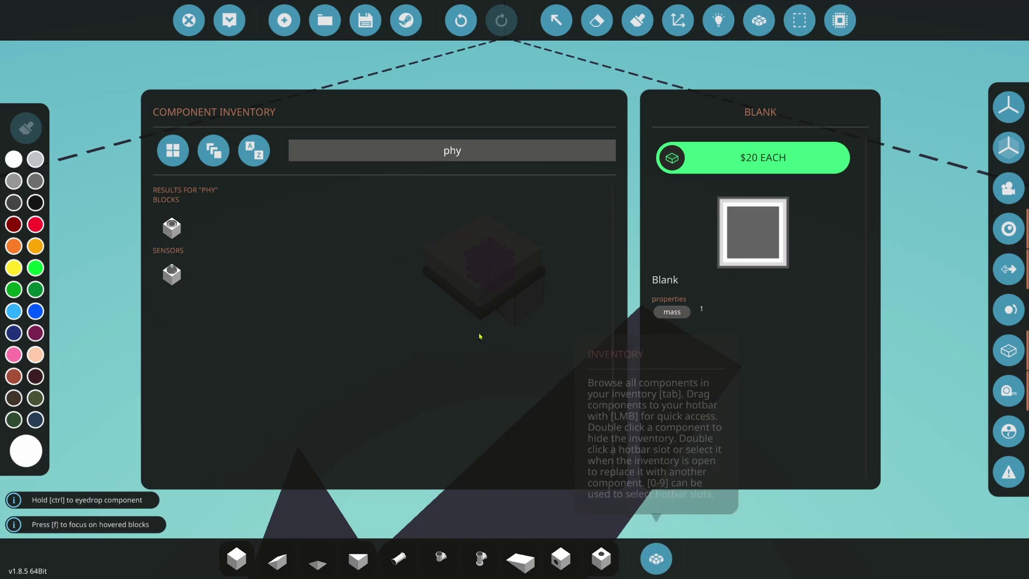
click(170, 271)
click(655, 552)
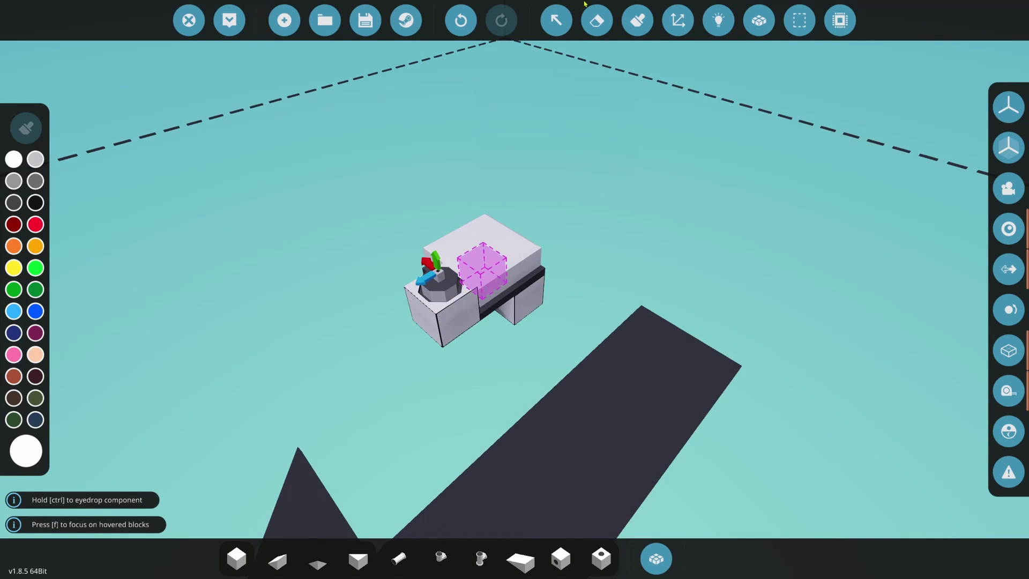
Erase the spare block next to the microcontroller and link the physics sensor's composite output to the microcontroller's composite input
click(596, 19)
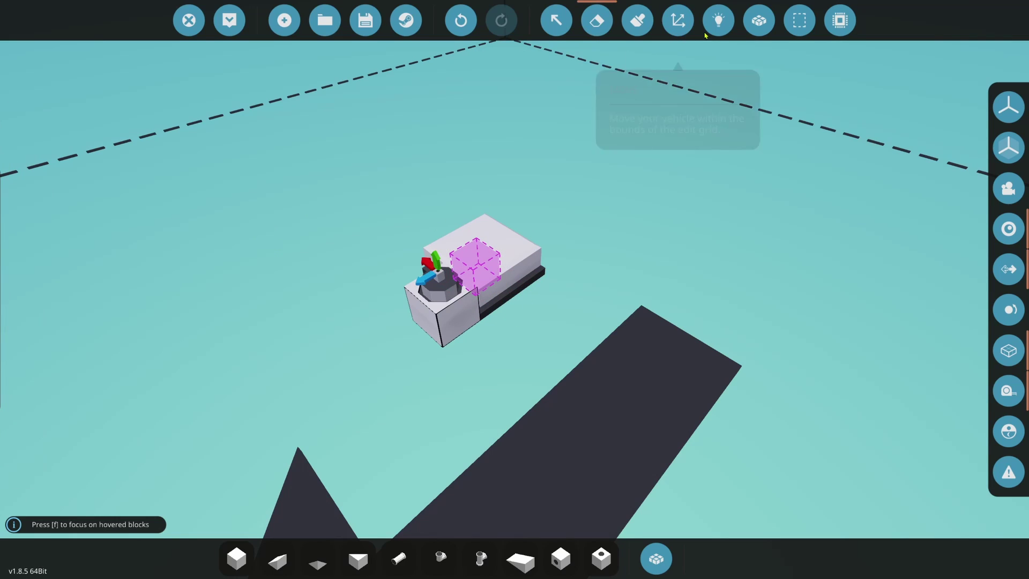
click(718, 20)
drag(442, 306, 511, 258)
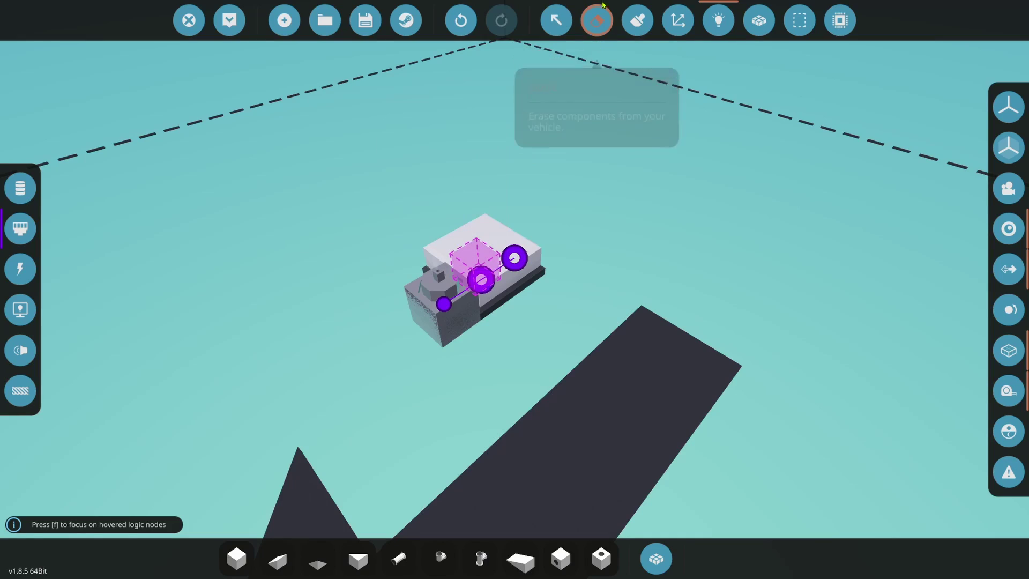
Reopen the Steering Stability Controller microcontroller for editing
click(557, 20)
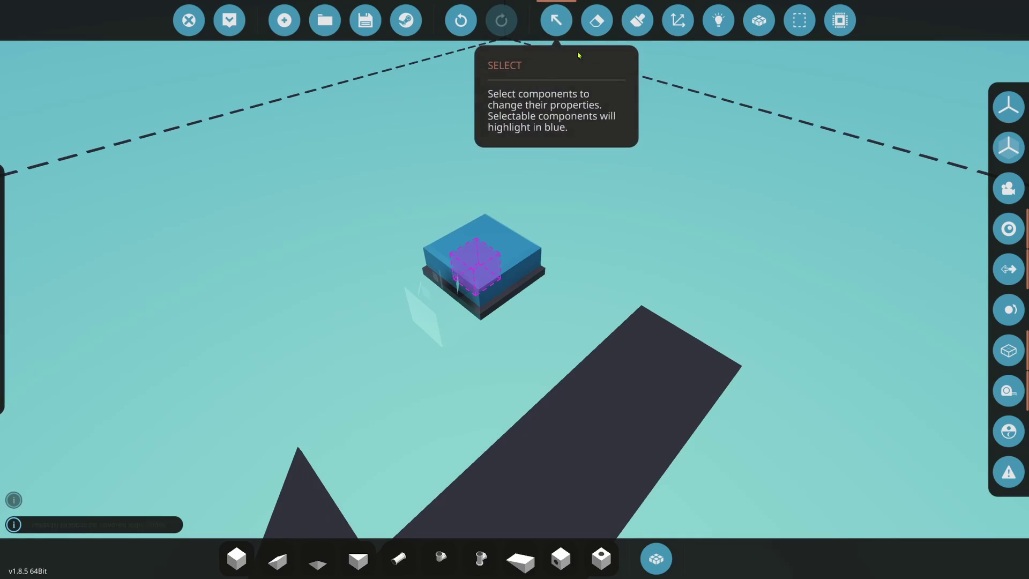
click(477, 265)
click(213, 65)
click(553, 375)
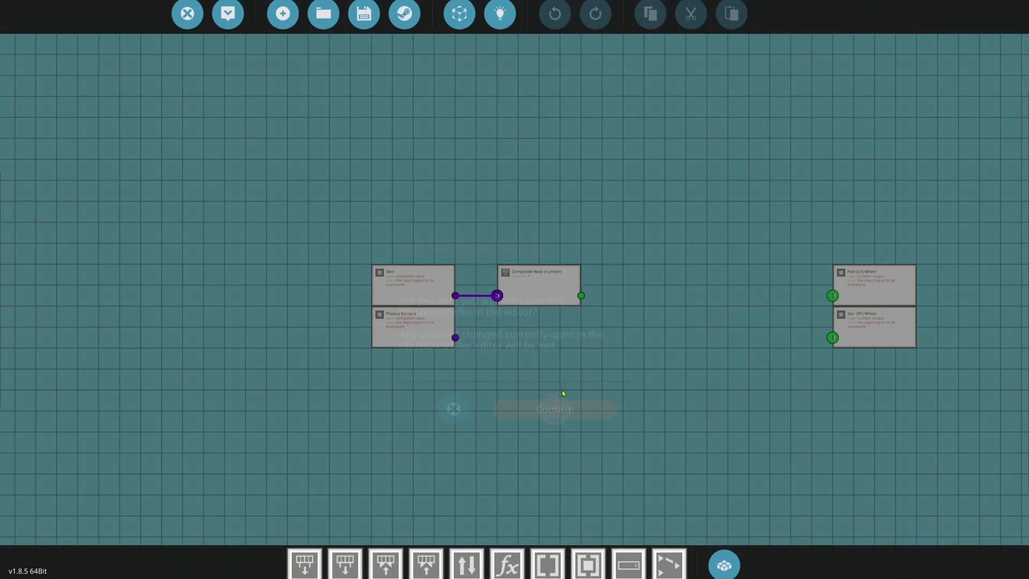
Duplicate the Composite Read (number) component below the original and feed the copy from Physics Sensors
drag(436, 209, 560, 384)
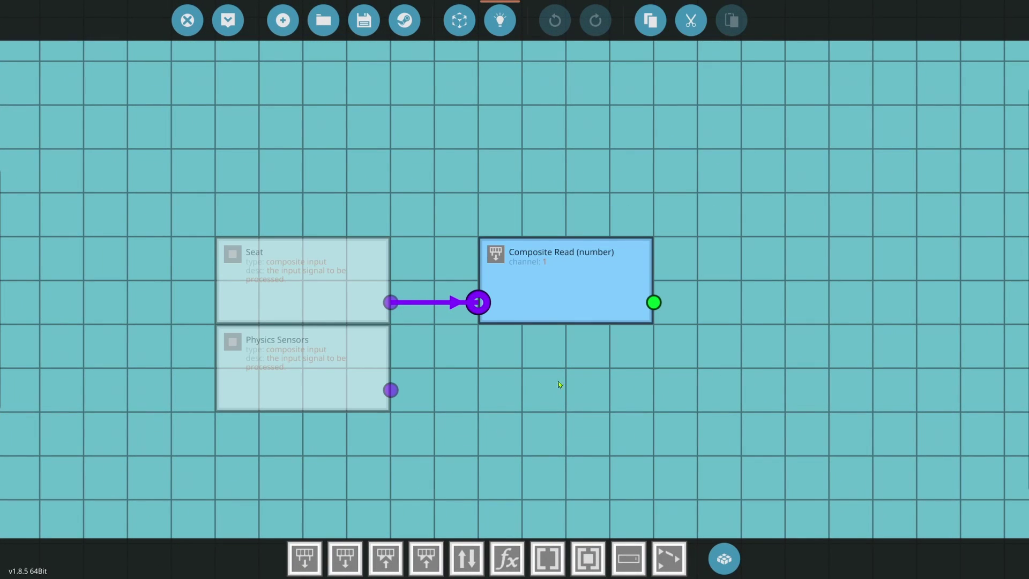
key(ctrl+v)
click(595, 446)
drag(390, 390, 479, 391)
Set the read channel of the Physics Sensors composite read to 11
click(497, 360)
click(200, 101)
scroll(150, 161, down, 3)
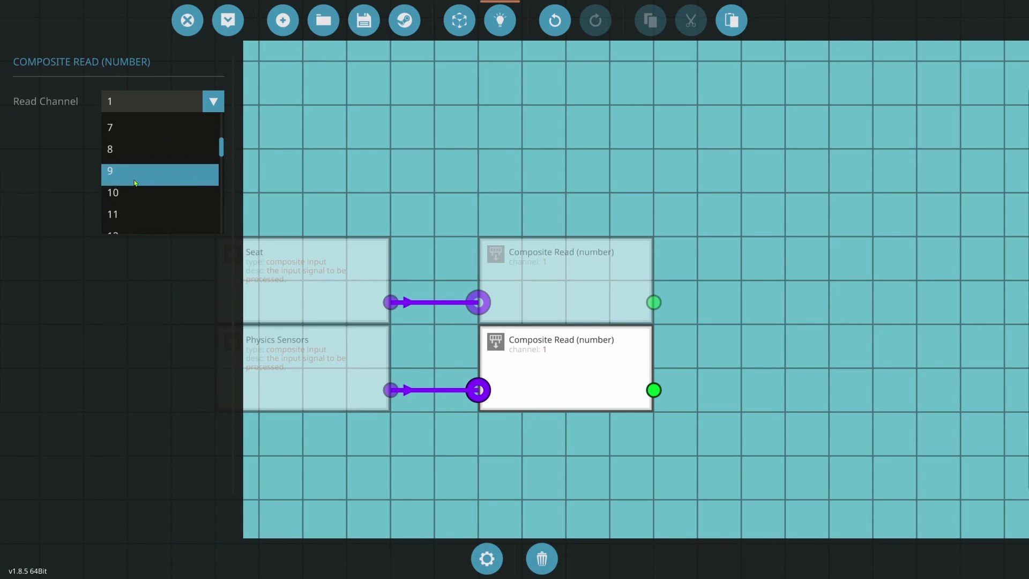
click(120, 214)
click(844, 334)
Add a PID Controller (Advanced) between the composite reads and the wheel outputs
click(723, 558)
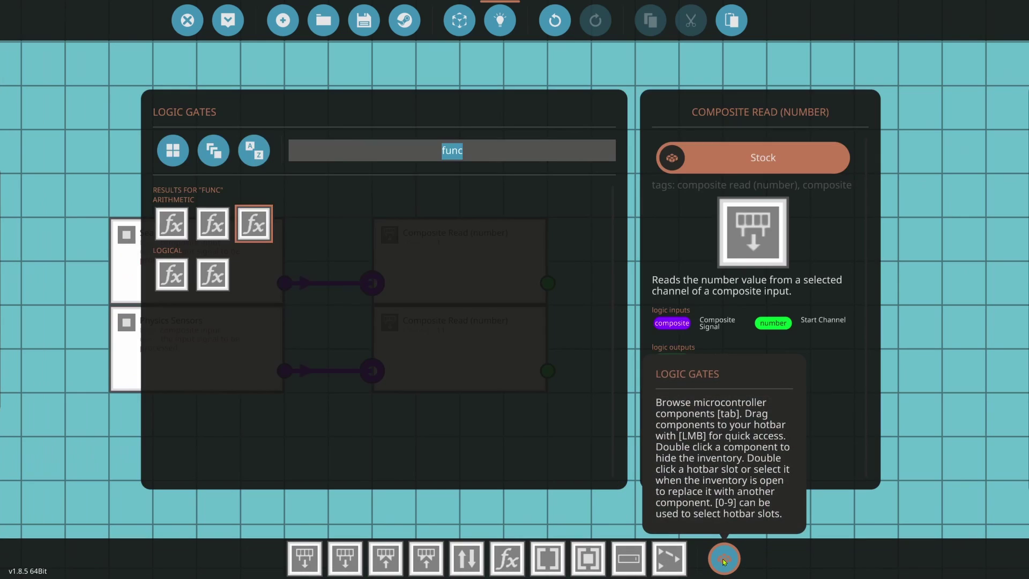
text(pid)
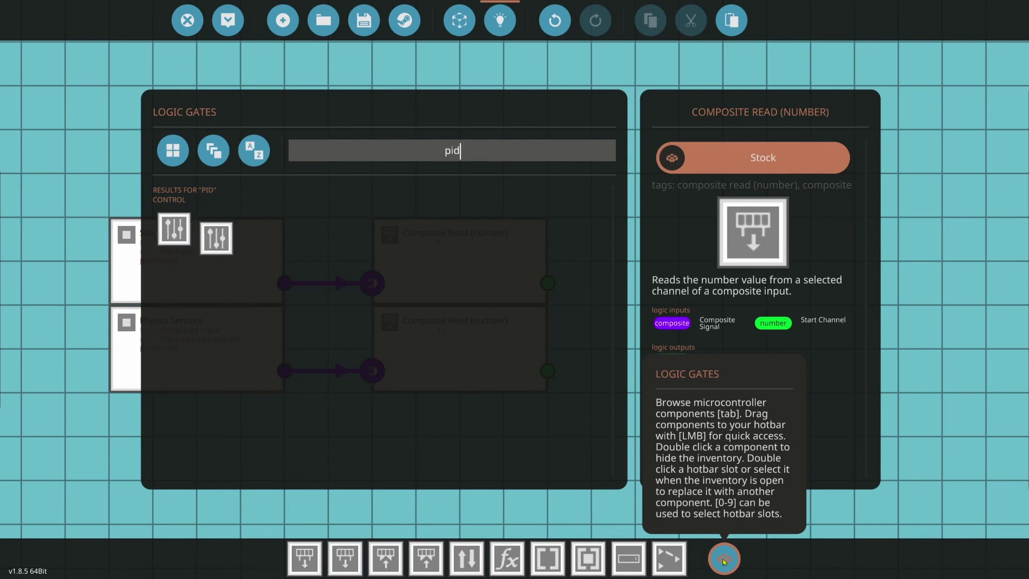
click(217, 230)
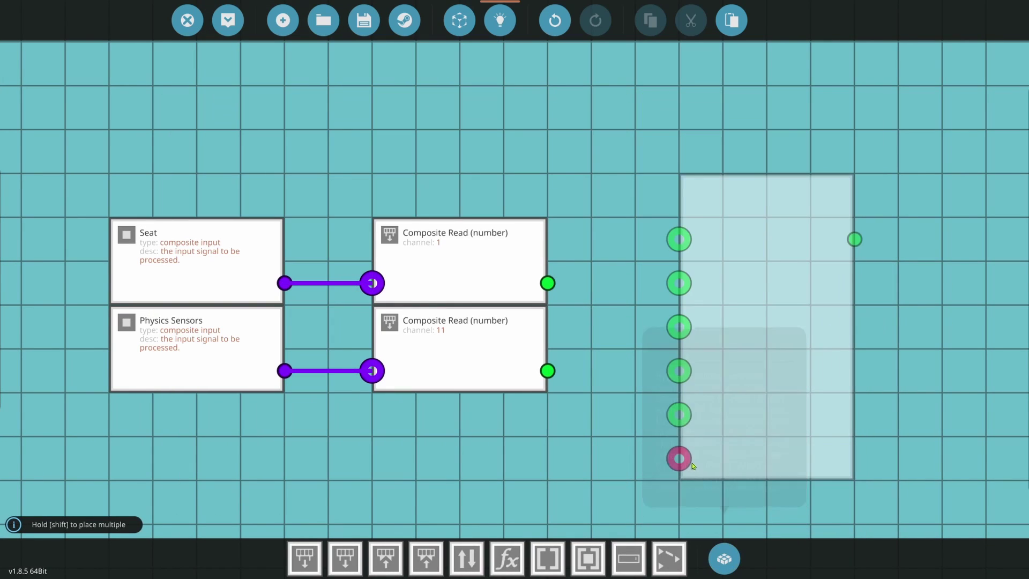
click(692, 504)
drag(714, 295, 715, 339)
Connect the channel 1 read to the PID controller's setpoint and the channel 11 read to its process variable
drag(547, 282, 679, 327)
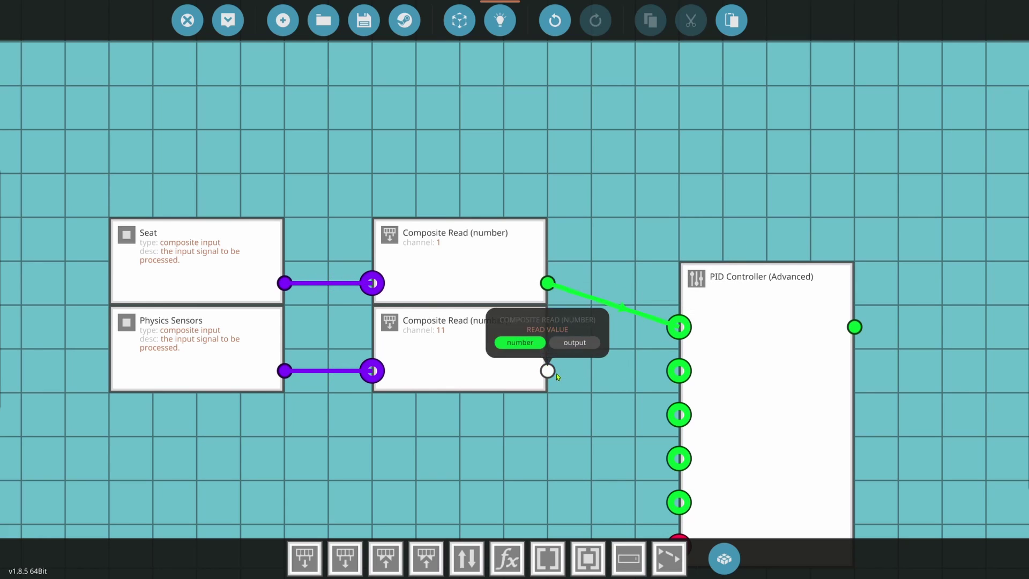
drag(556, 374, 556, 375)
drag(641, 374, 680, 371)
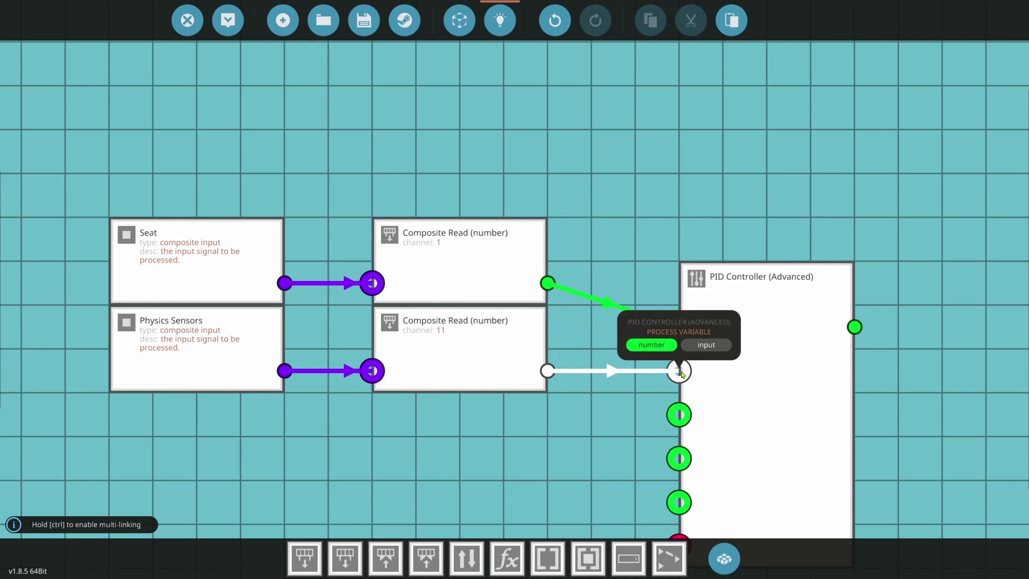
drag(758, 376, 714, 376)
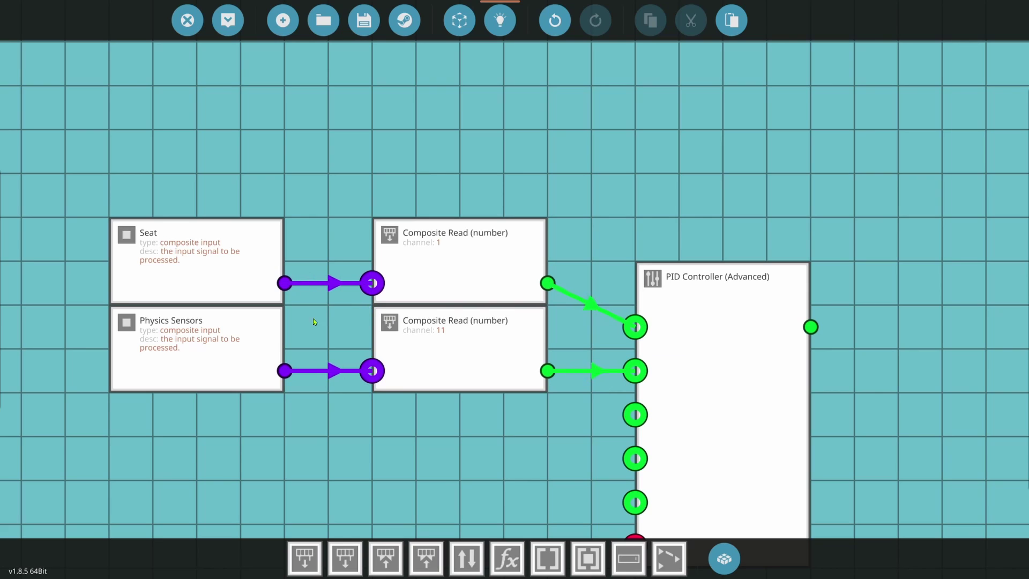
scroll(466, 371, down, 1)
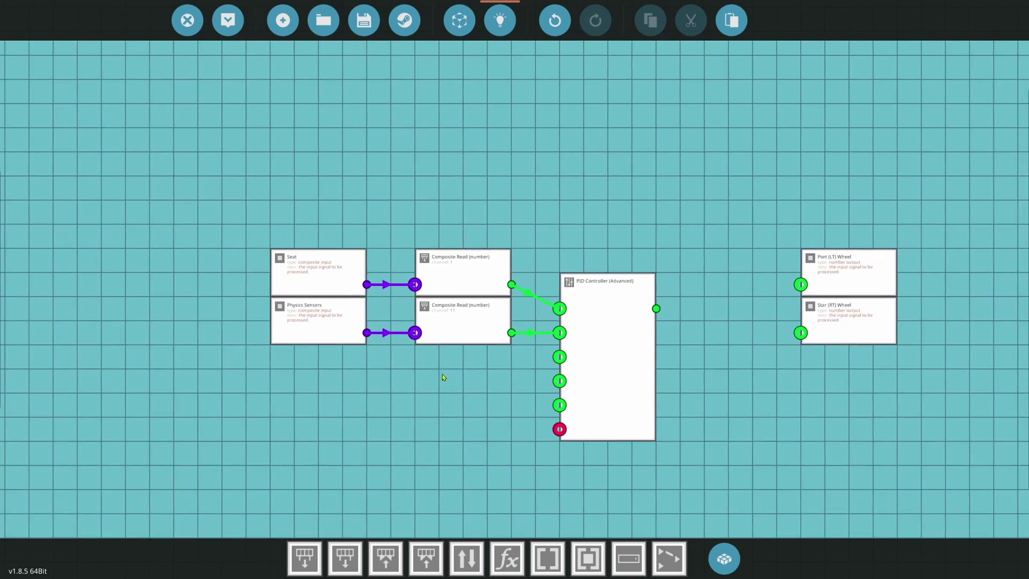
Add a Property Number below the composite reads and connect it to the PID controller's proportional gain
scroll(454, 381, up, 3)
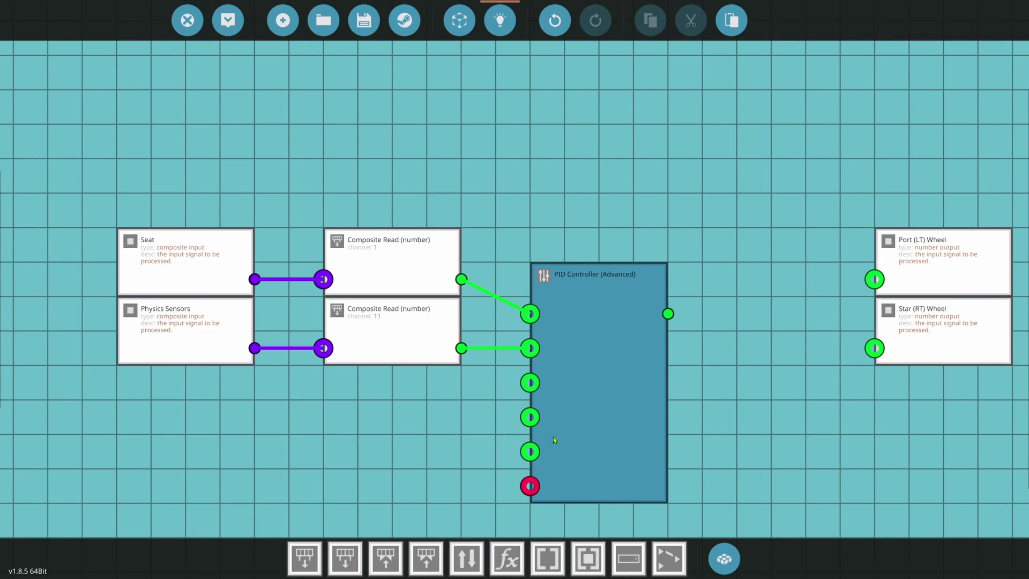
click(729, 562)
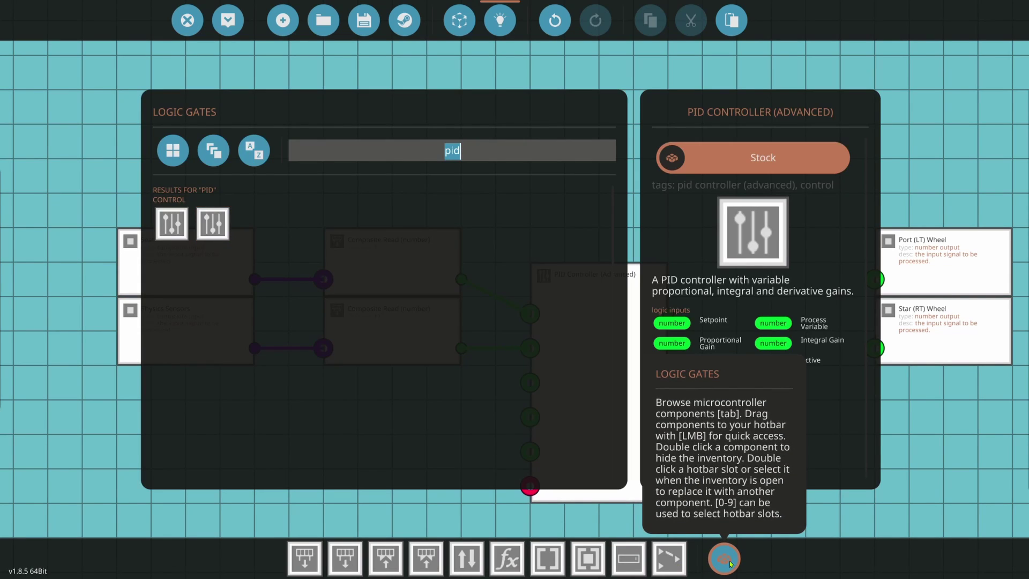
click(729, 562)
click(628, 558)
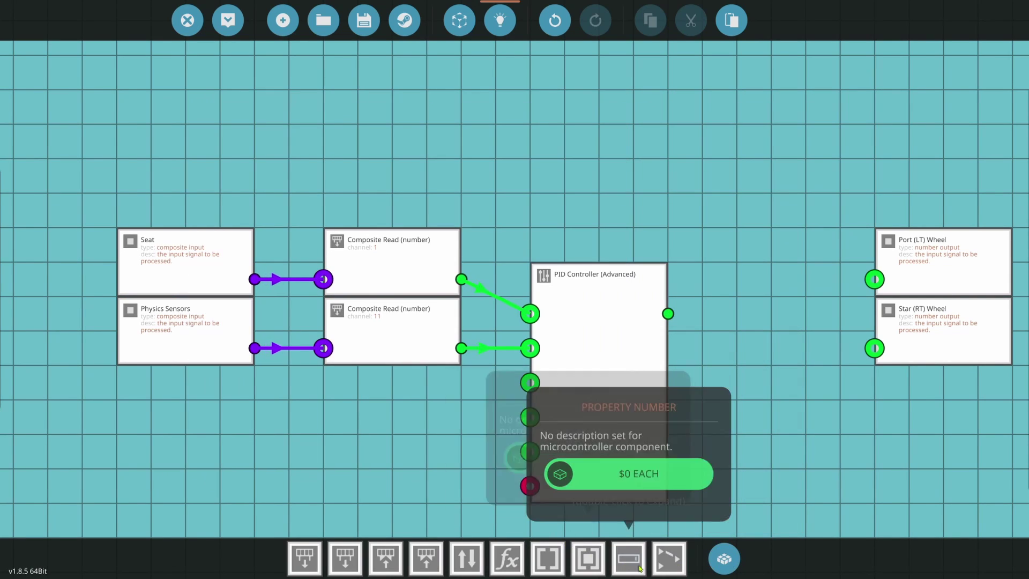
click(339, 431)
drag(461, 417, 528, 382)
Name the Property Number "P Value" and set its value to .25
click(437, 388)
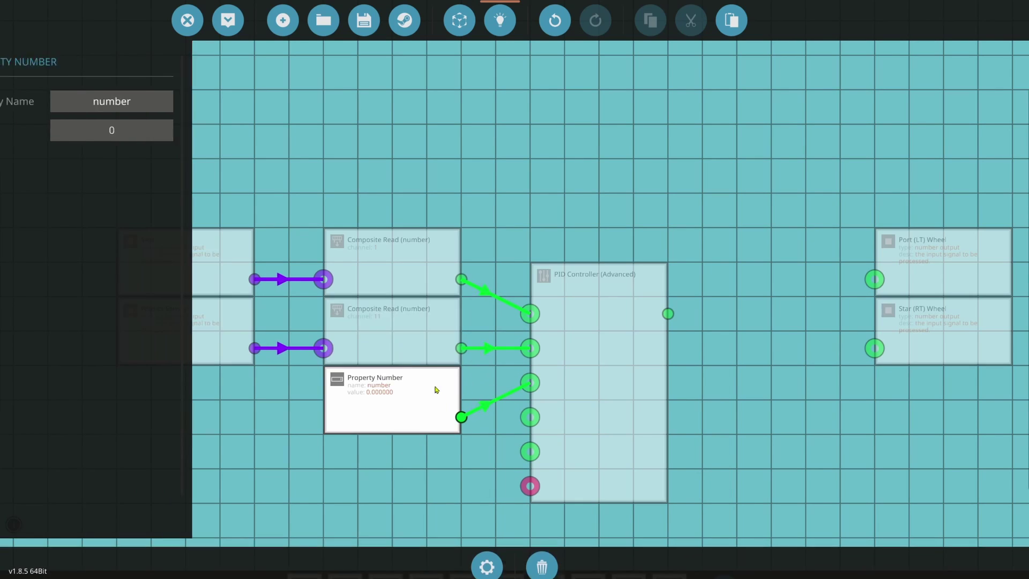
text(P Value)
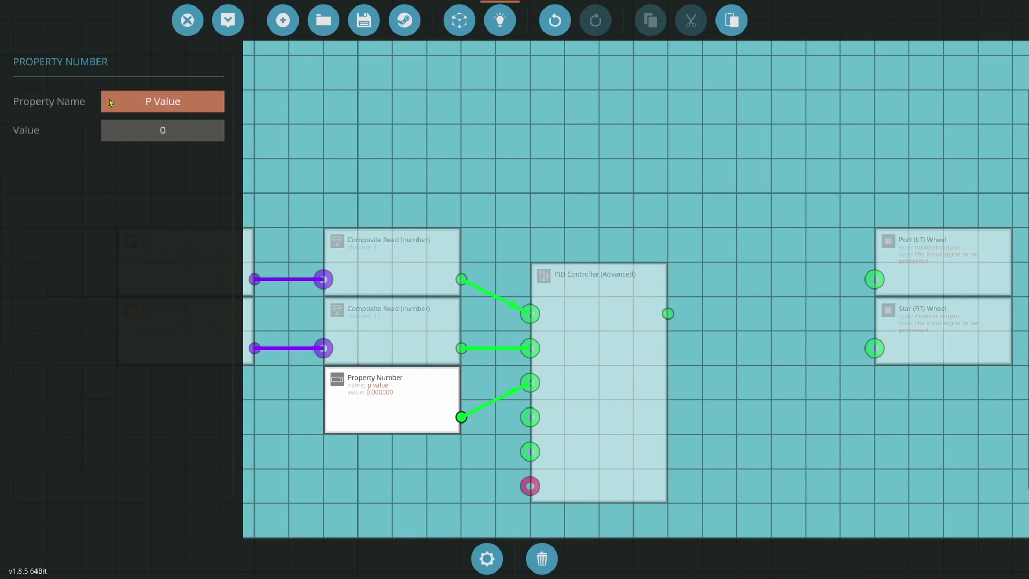
click(150, 129)
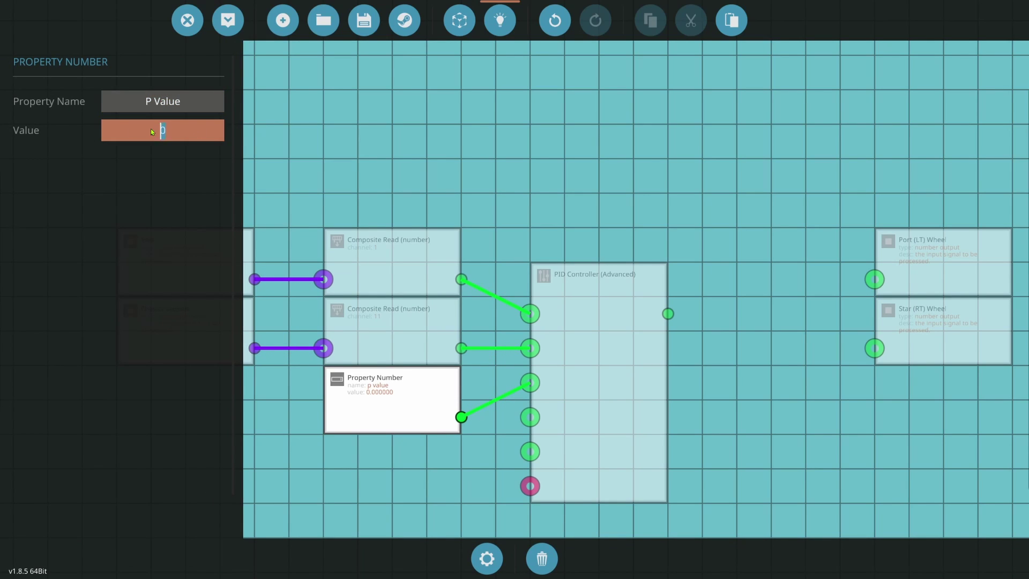
text(.25)
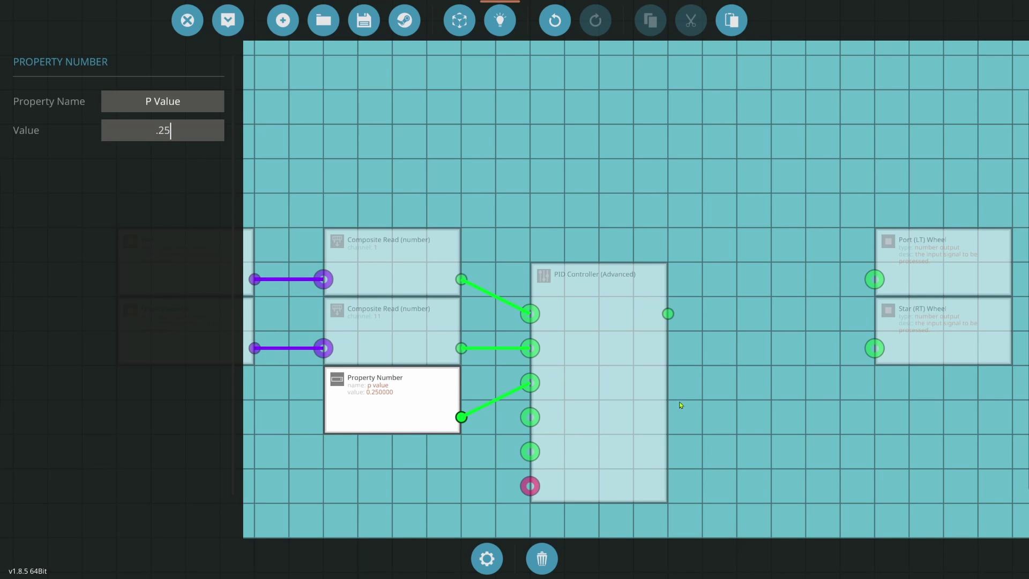
drag(680, 403, 680, 340)
click(684, 477)
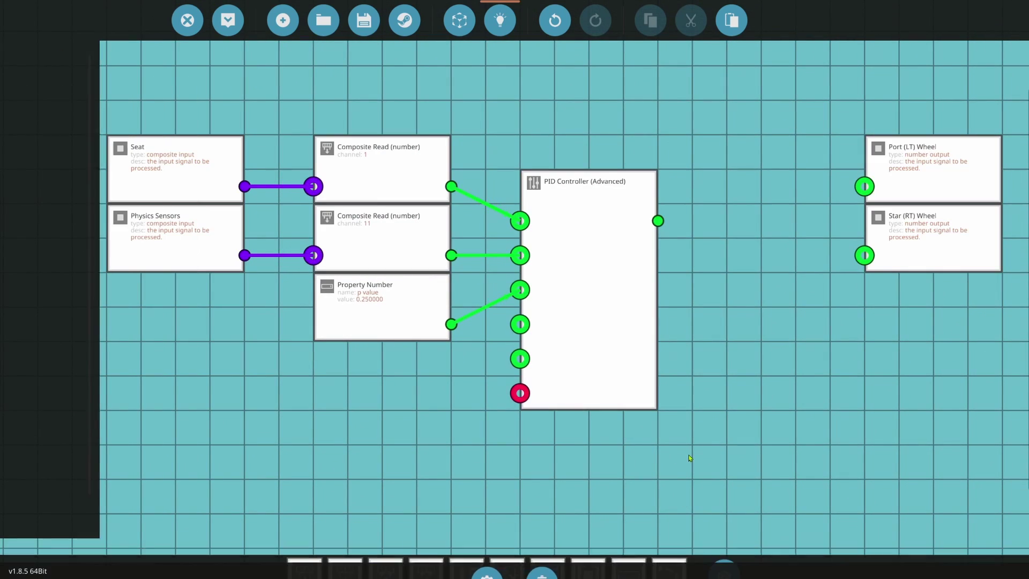
Add a Constant On Signal below the Property Number and connect it to the PID controller's on/off input
click(724, 559)
text(const)
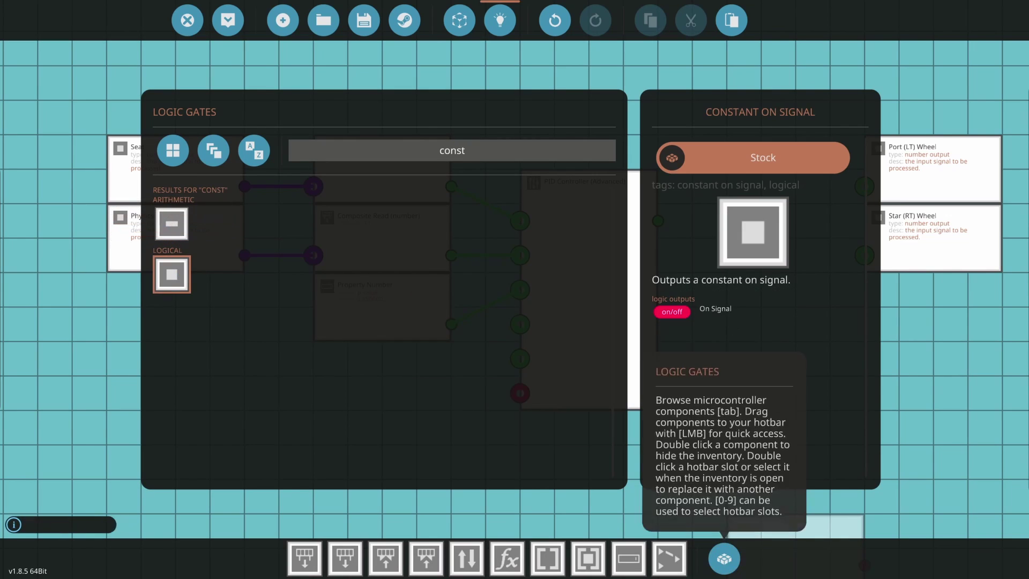
double_click(171, 271)
click(358, 471)
drag(486, 461, 520, 393)
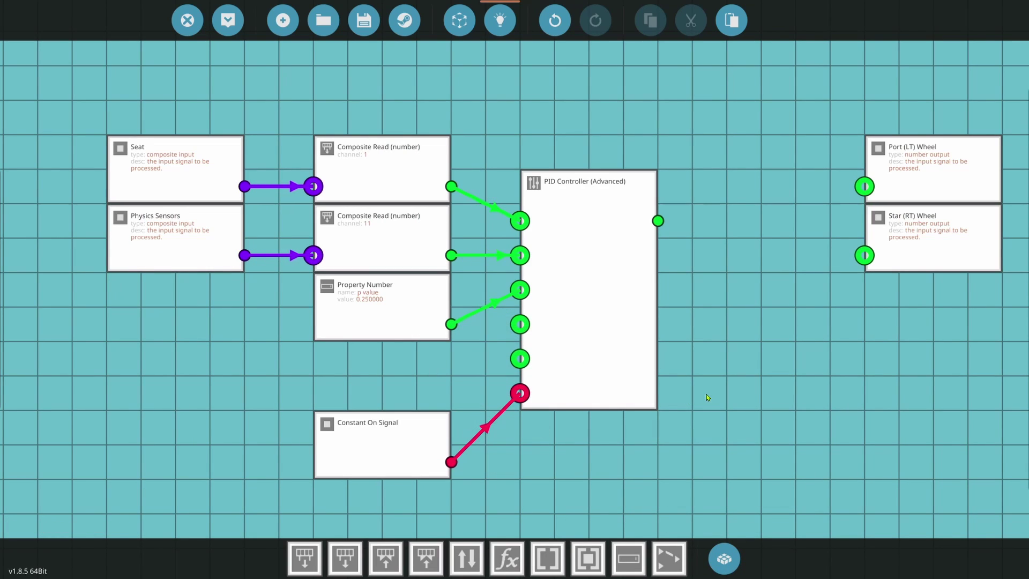
Move both wheel outputs up one grid cell and connect the PID controller's output to the starboard wheel
drag(707, 396, 700, 435)
drag(741, 375, 533, 448)
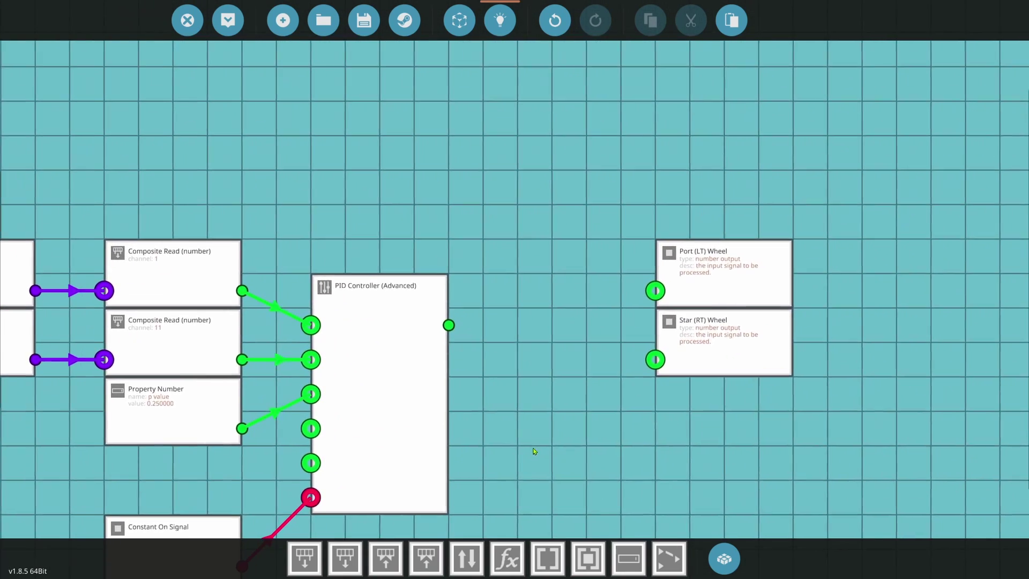
drag(557, 148, 887, 425)
drag(758, 274, 760, 237)
click(733, 387)
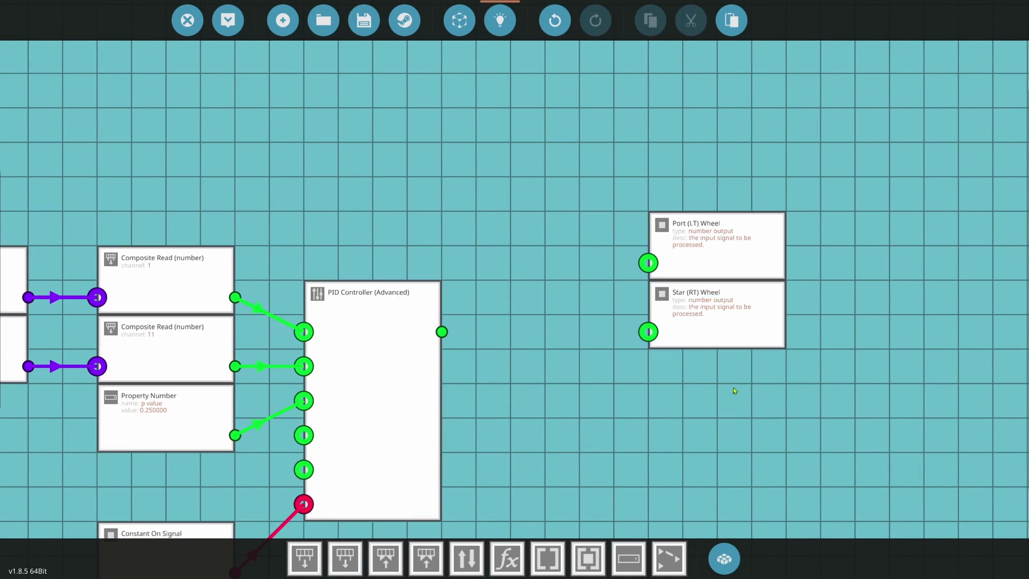
click(697, 301)
drag(655, 329, 447, 334)
drag(630, 386, 610, 432)
Add an f(x) function block above the PID controller and set its expression to -x
click(724, 560)
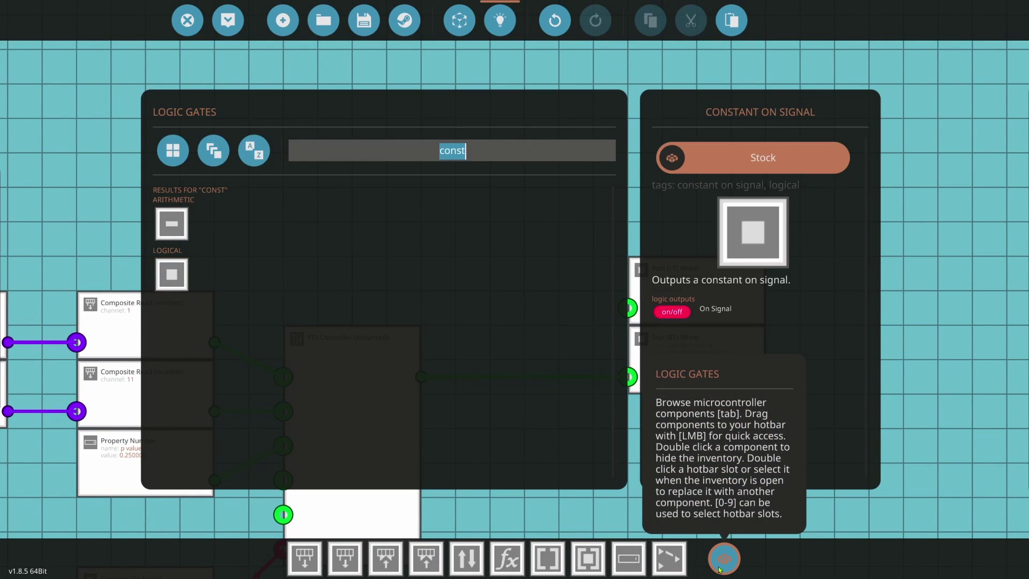
text(func)
drag(254, 224, 438, 214)
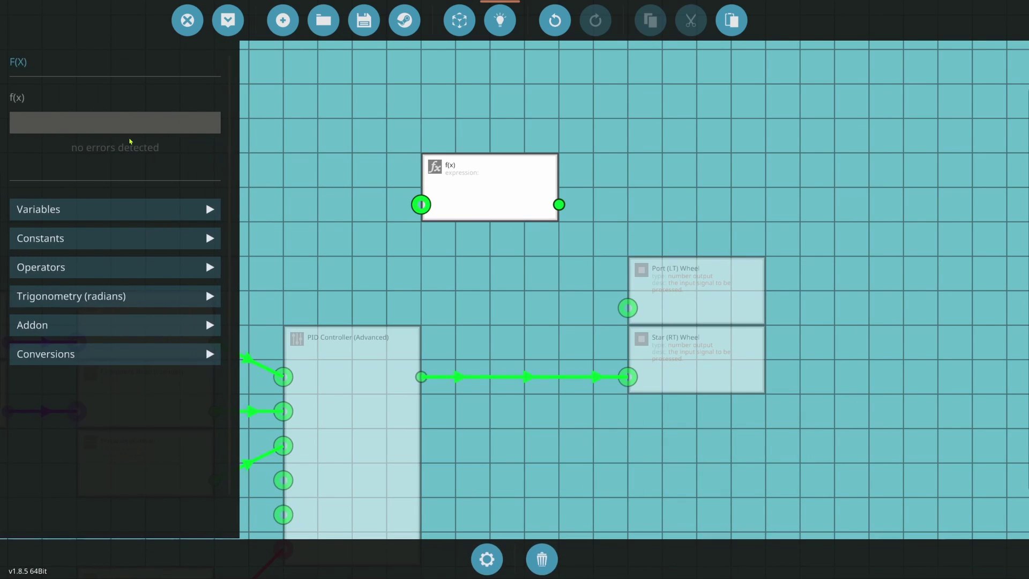
click(130, 128)
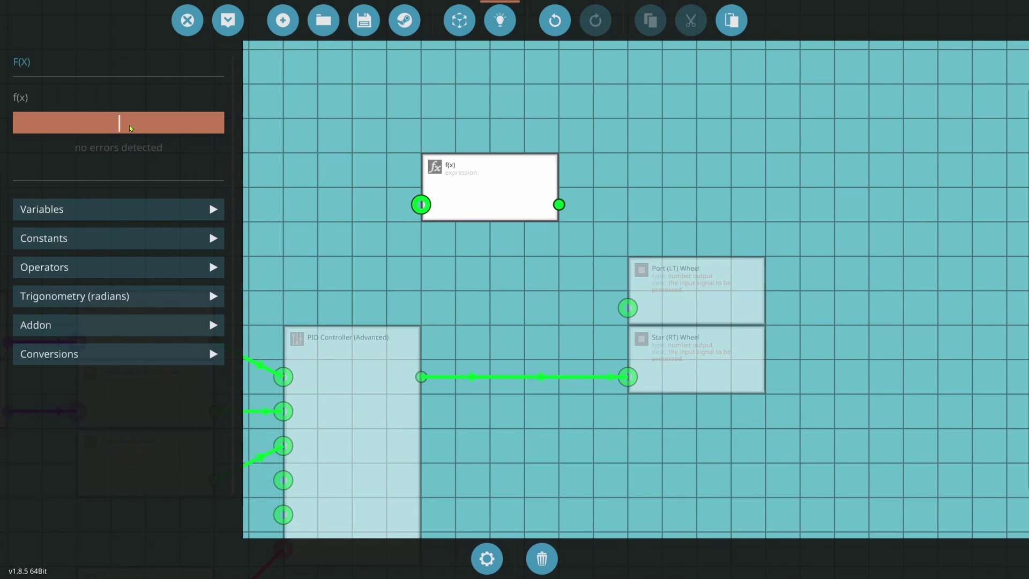
click(569, 310)
Align the Port (LT) Wheel output with the f(x) block and route the PID controller's output through f(x) to it
drag(421, 376, 421, 205)
drag(697, 300, 697, 197)
drag(559, 204, 627, 207)
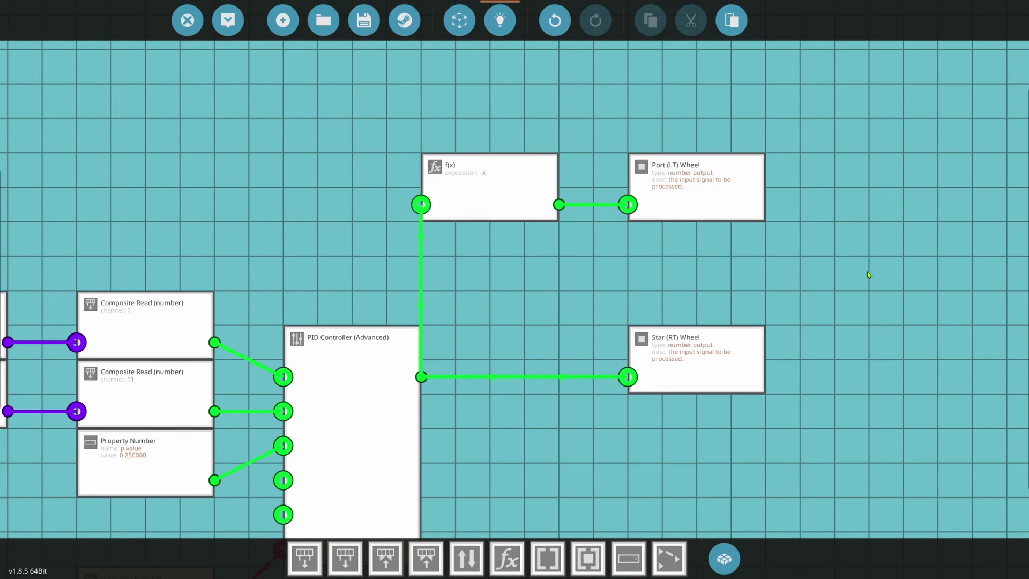
scroll(638, 408, down, 3)
drag(635, 409, 743, 307)
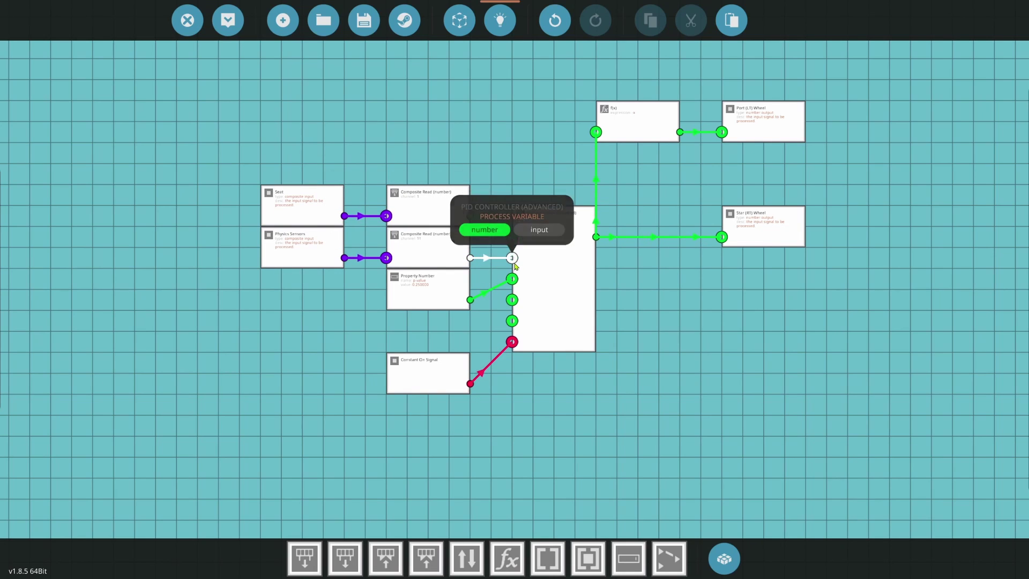
Check the P Value property settings and move the Constant On Signal up directly beneath the Property Number
click(448, 291)
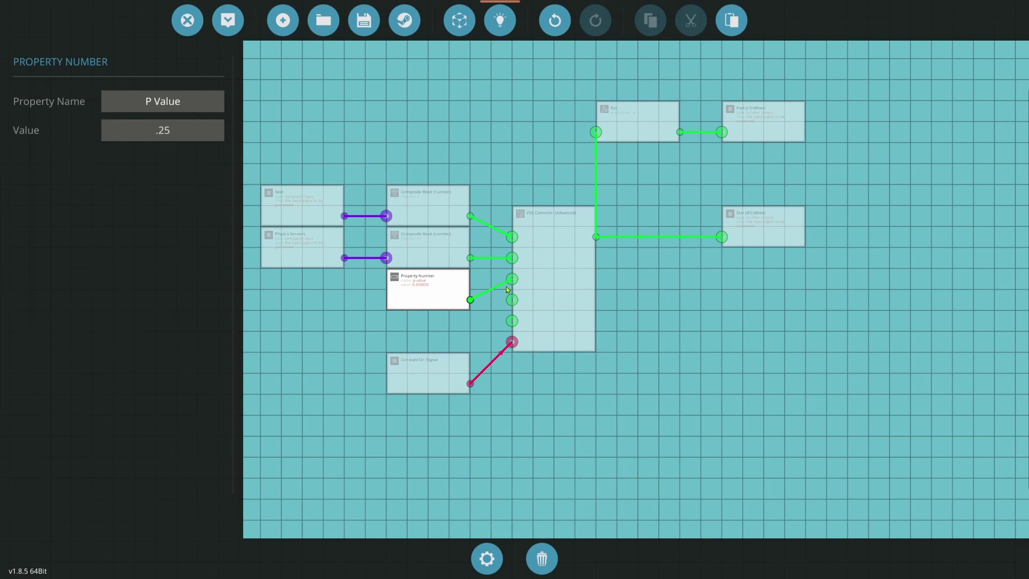
click(700, 320)
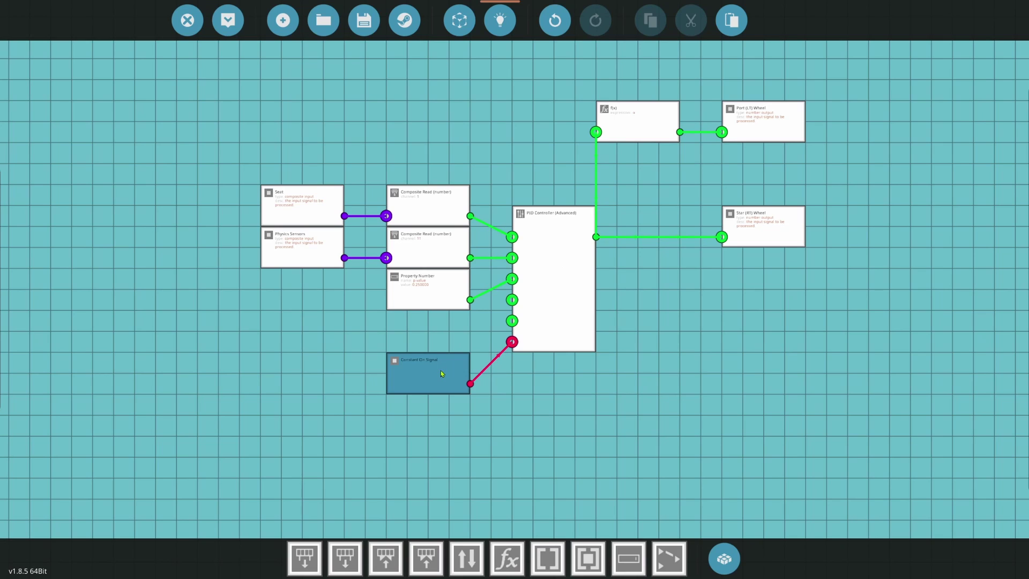
drag(440, 371, 441, 329)
key(d)
key(w)
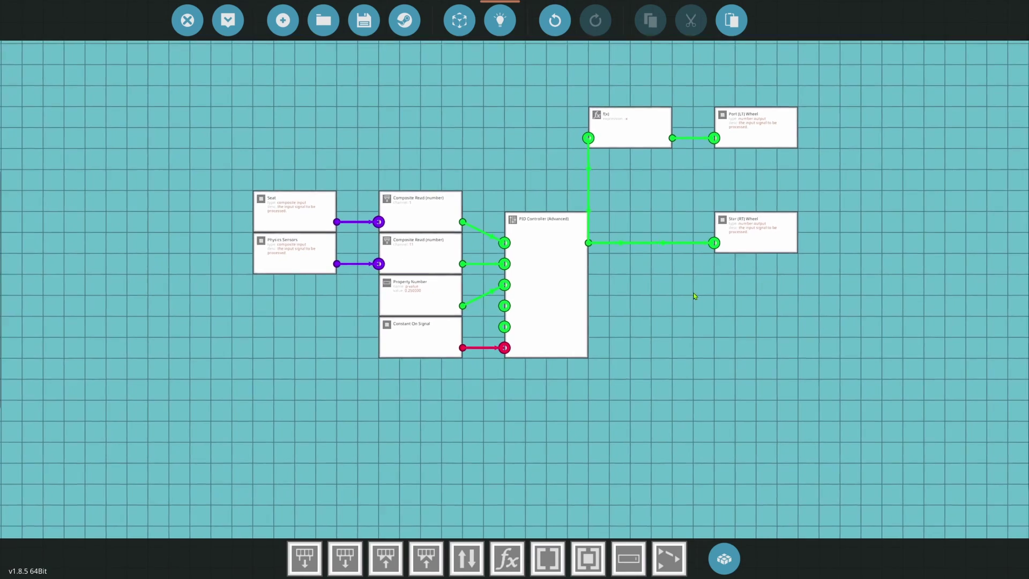
scroll(536, 314, up, 3)
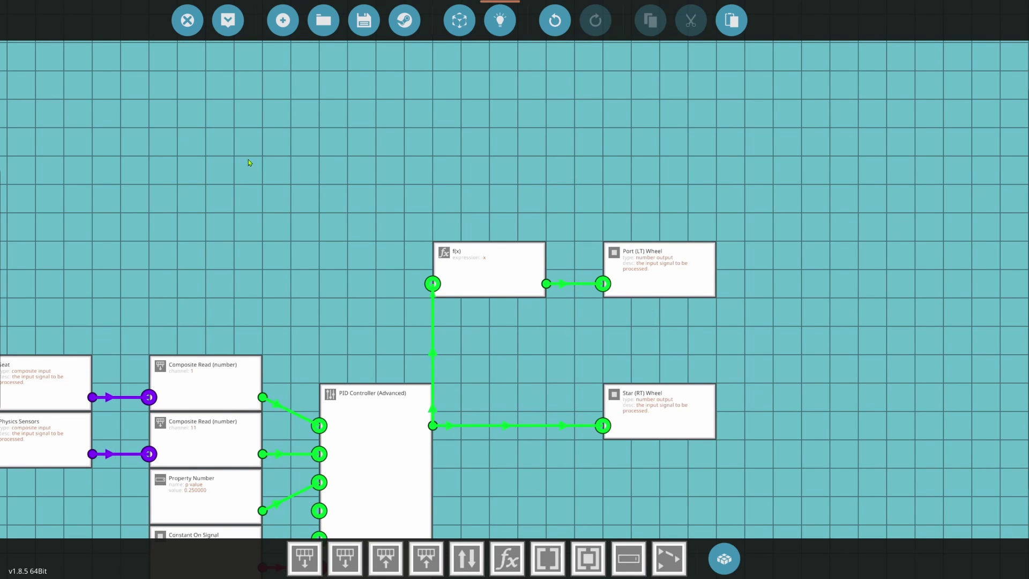
scroll(248, 160, down, 3)
drag(287, 238, 407, 167)
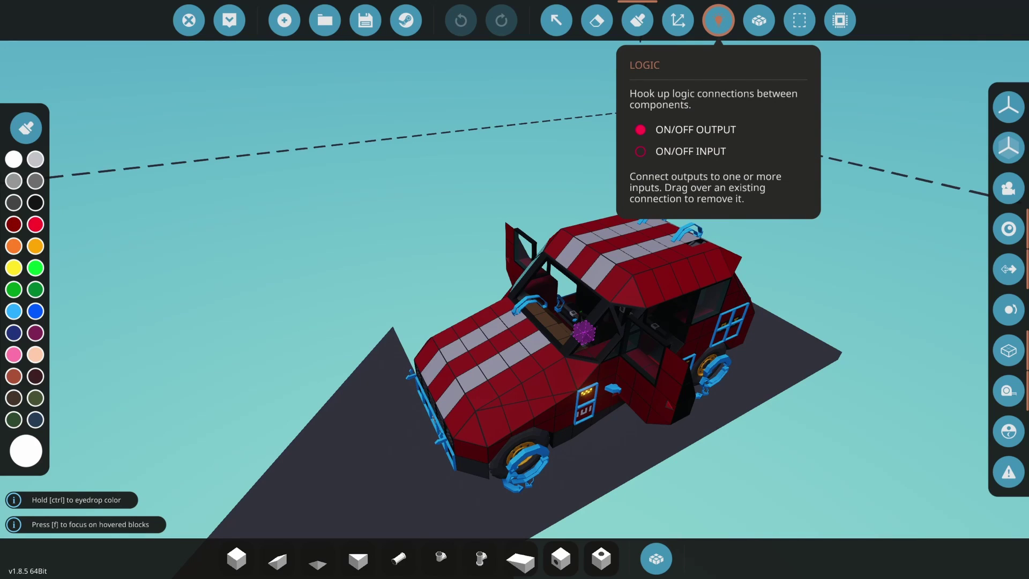
Examine the component placement around the seats and centre console inside the vehicle's cabin
scroll(515, 289, up, 5)
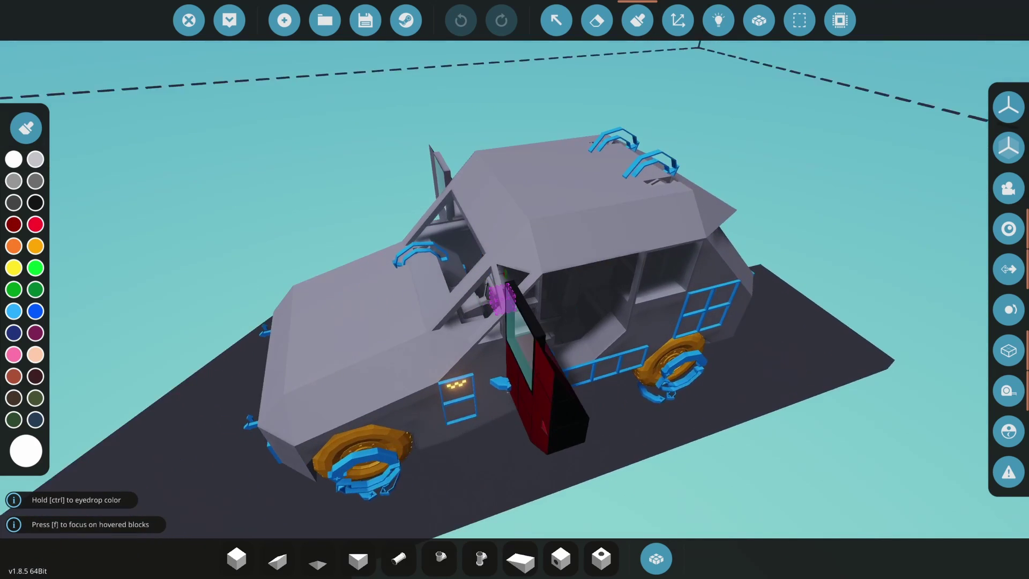
scroll(514, 290, up, 5)
drag(514, 290, 513, 349)
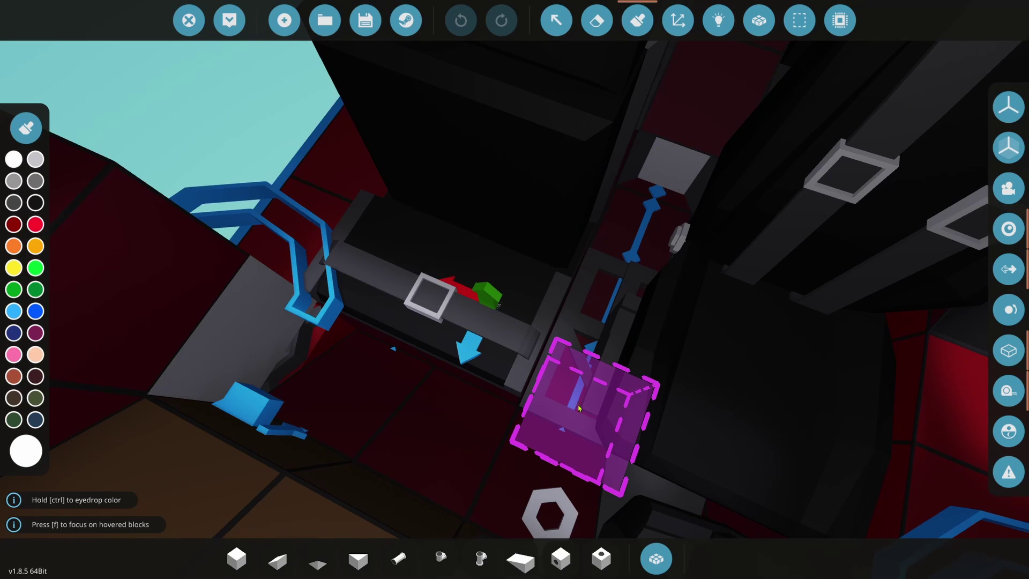
scroll(626, 377, down, 10)
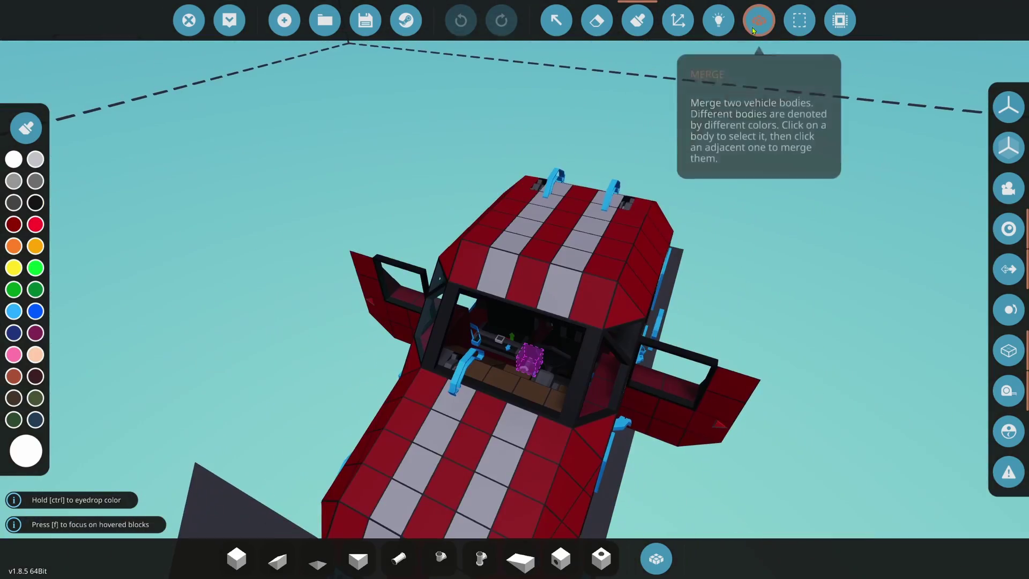
Inspect the composite logic connection feeding the Seat input of the Steering microcontroller
click(718, 20)
scroll(61, 214, up, 6)
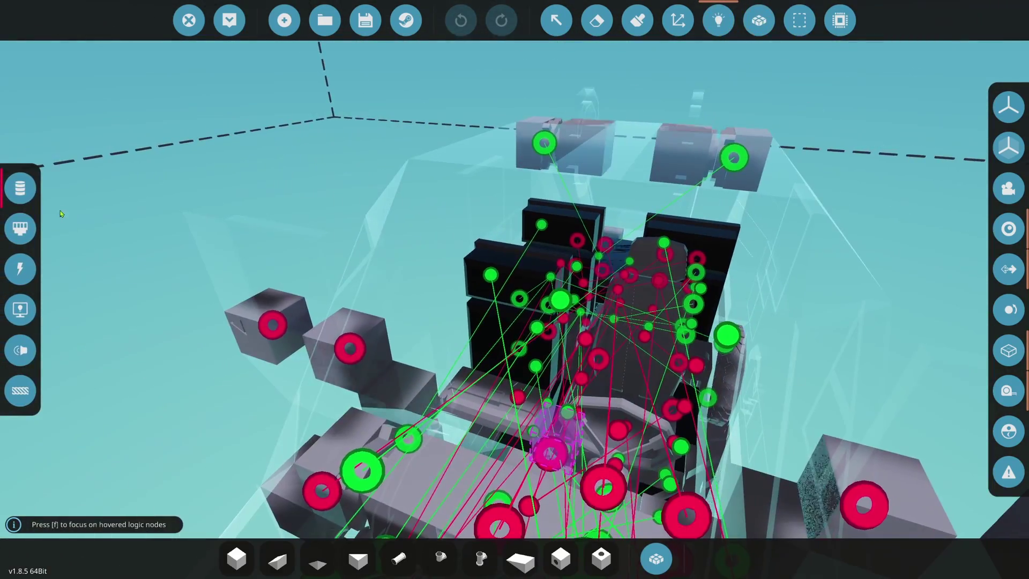
click(20, 228)
scroll(501, 312, down, 3)
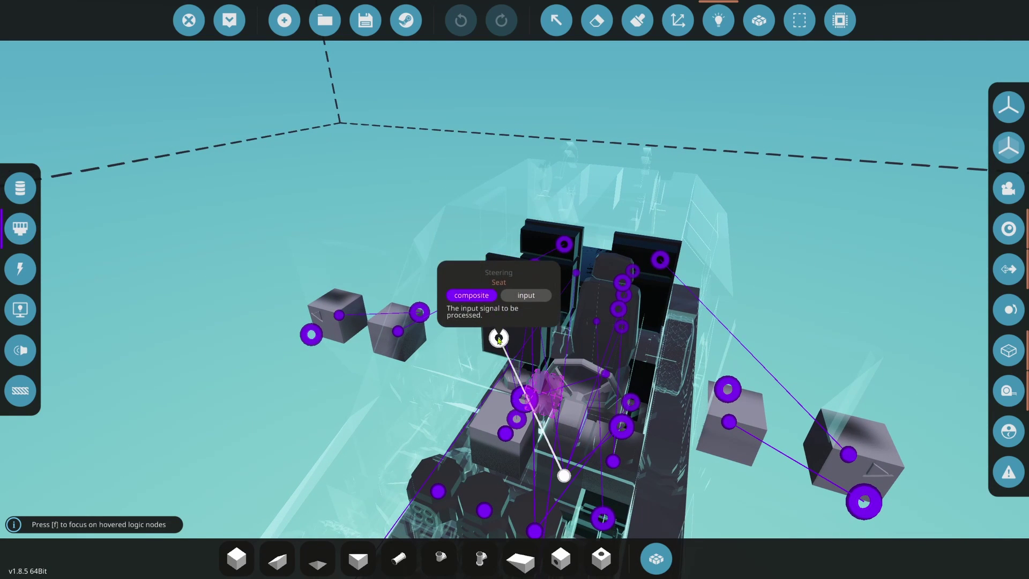
mouse_move(568, 476)
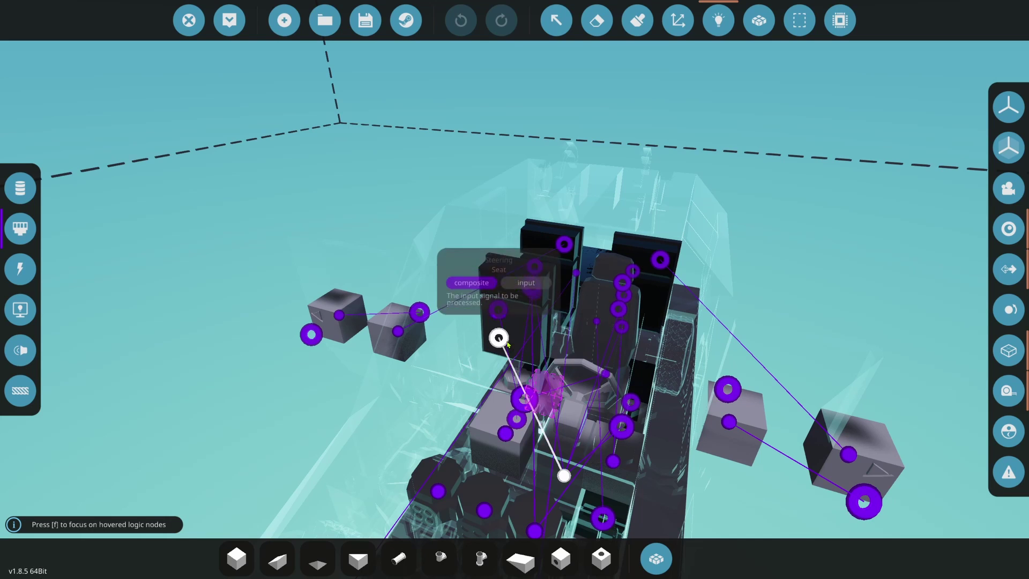
Trace the number connection from the Steering microcontroller's starboard output to the front wheel's steering input
click(20, 188)
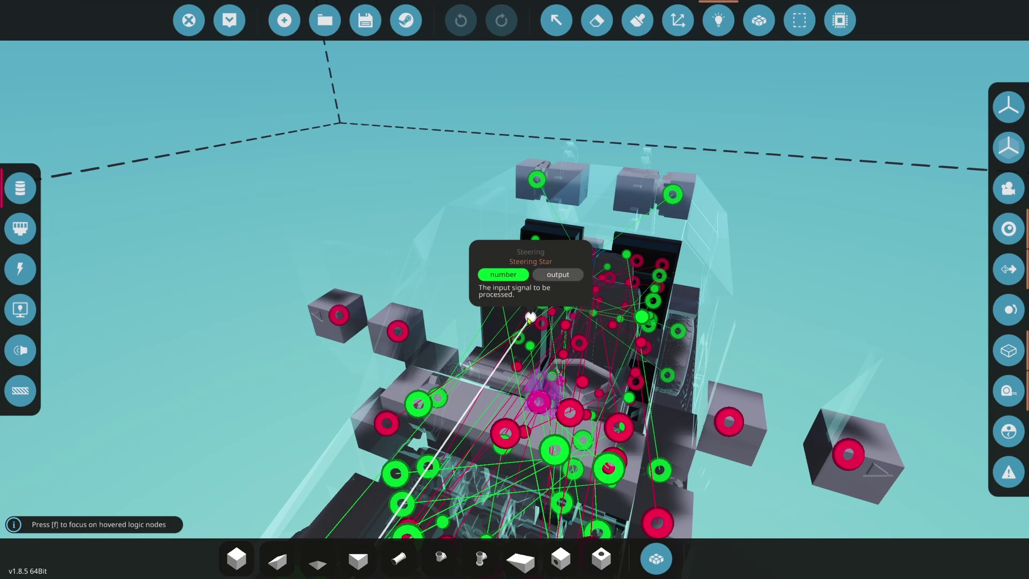
drag(530, 319, 482, 375)
mouse_move(540, 402)
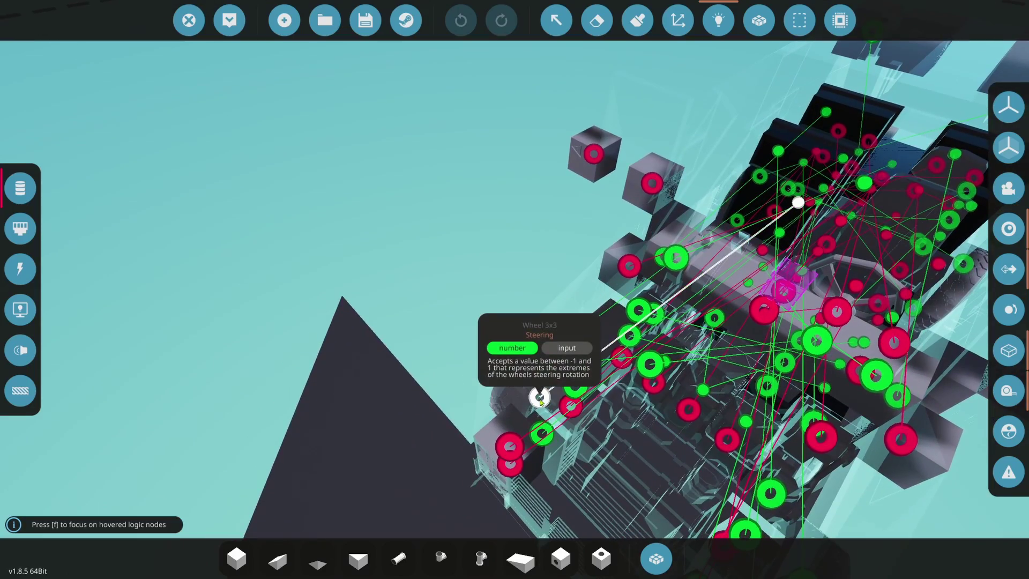
drag(652, 381, 598, 332)
Open the Steering microcontroller's P Value property in the vehicle editor and spawn the vehicle
key(s)
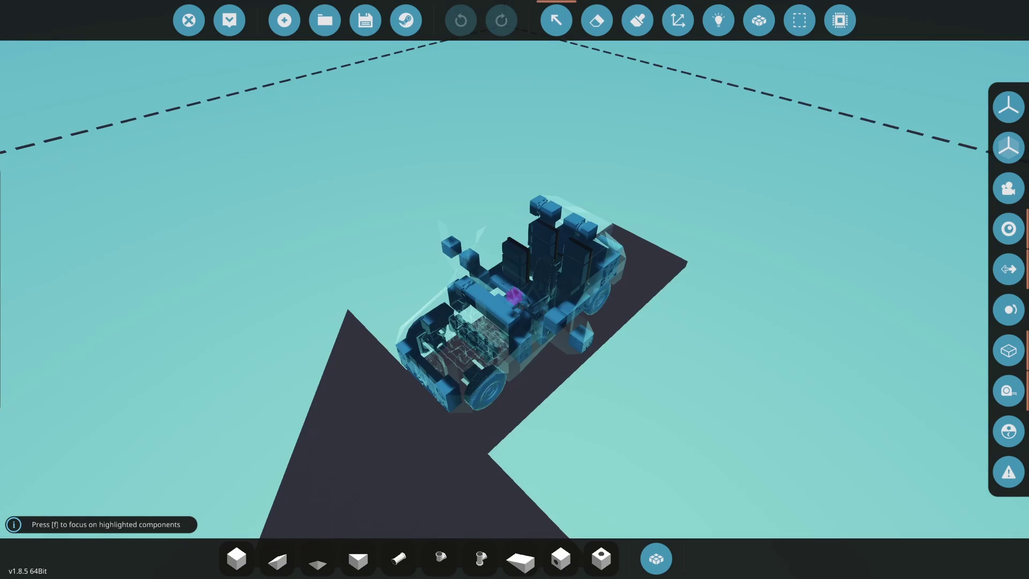
key(w)
click(516, 266)
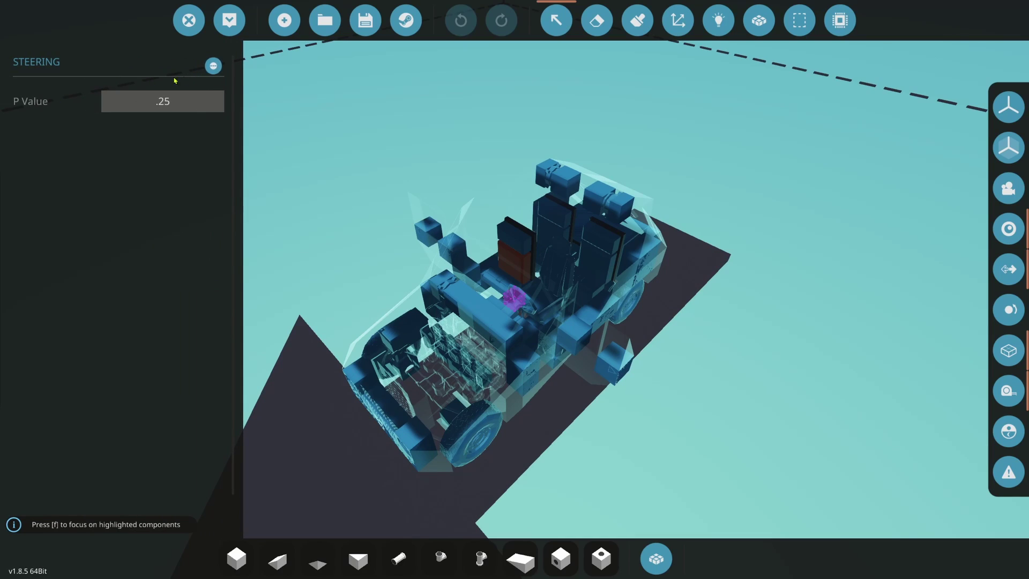
click(183, 107)
click(230, 21)
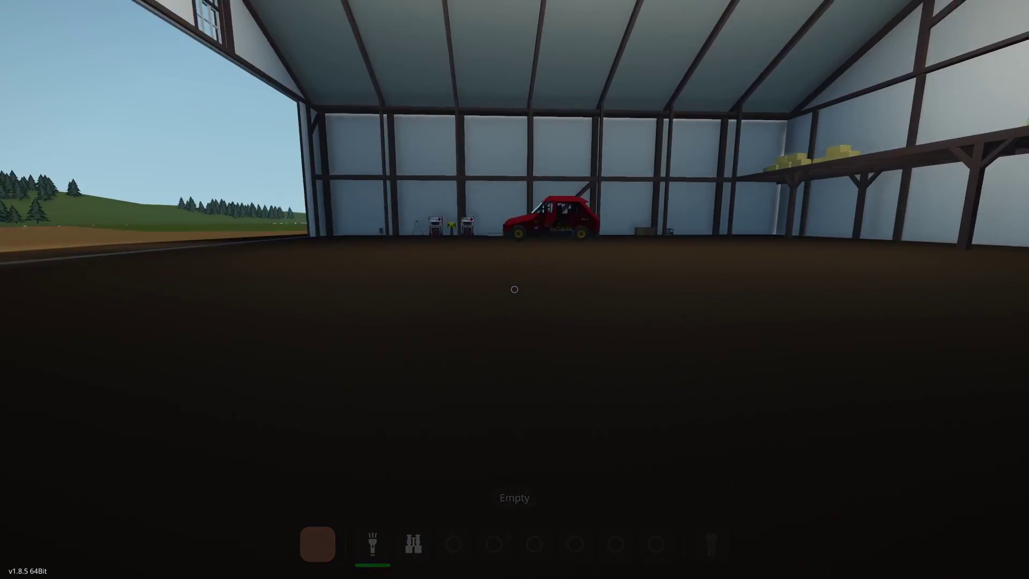
Walk to the spawned car, get into the driver's seat and switch on the Key Button
key(w)
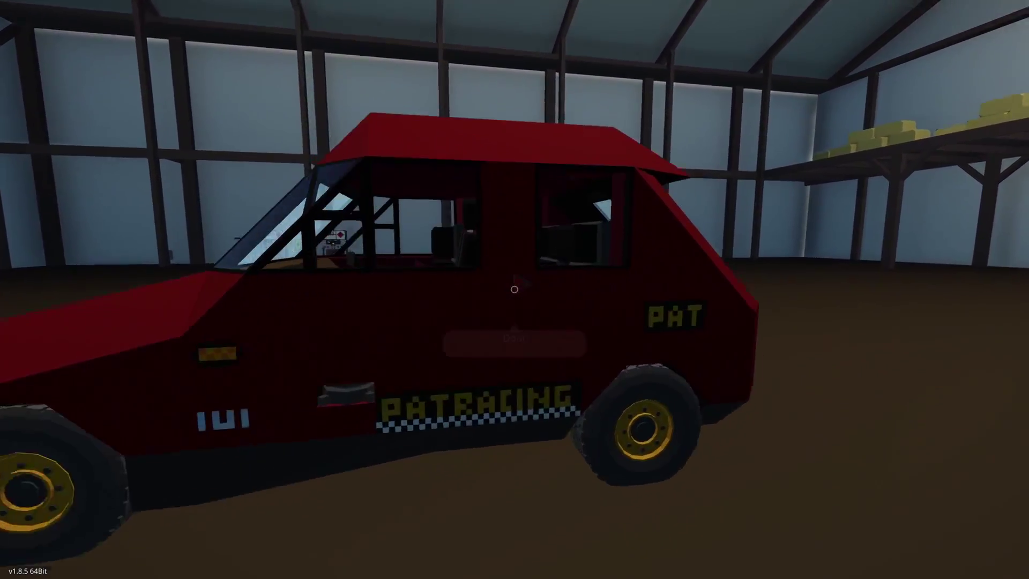
key(q)
key(w)
key(f)
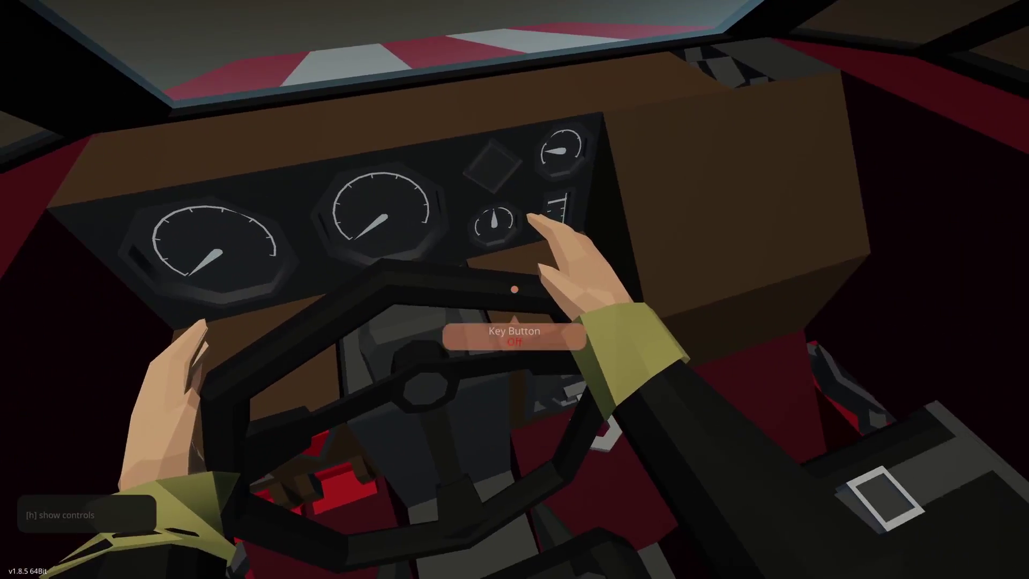
key(q)
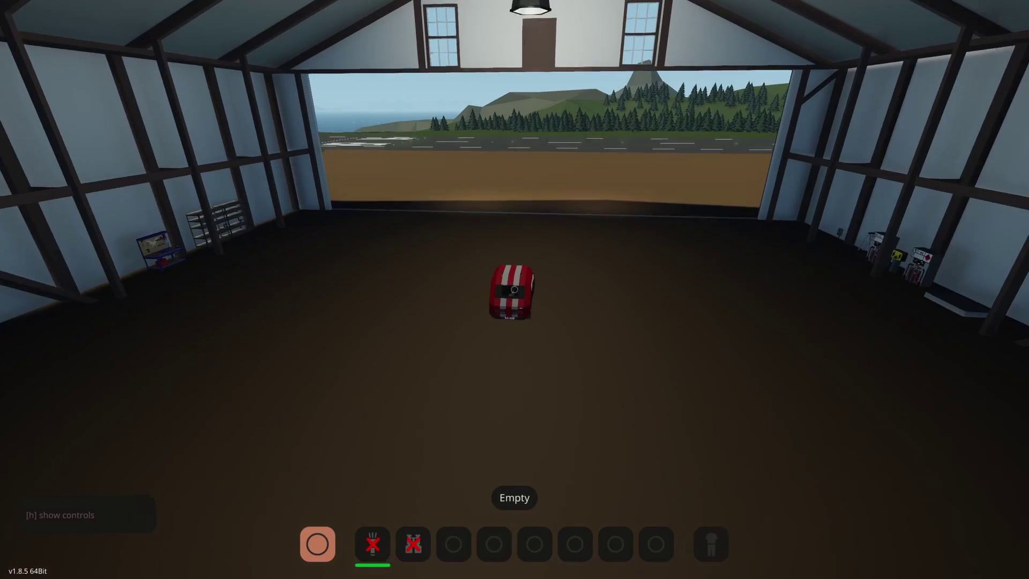
Drive the car out of the hangar and steer right across the dirt apron onto the runway
key(w)
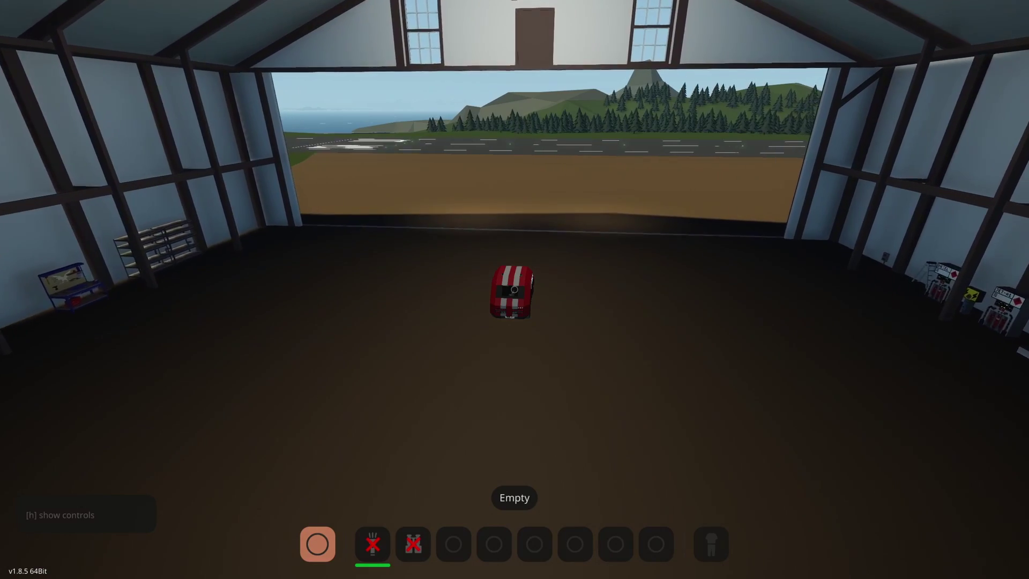
key(d)
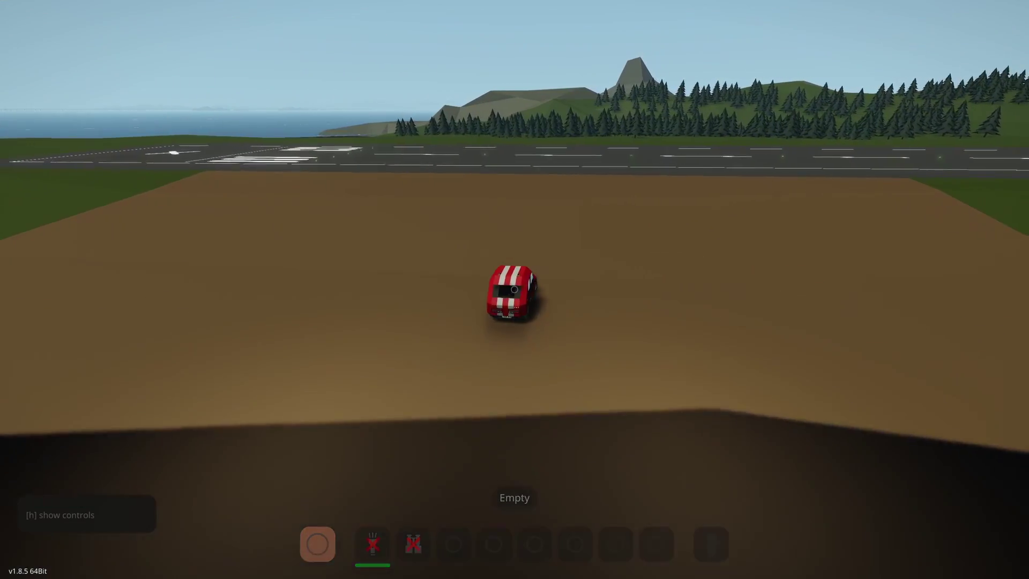
key(w)
key(d)
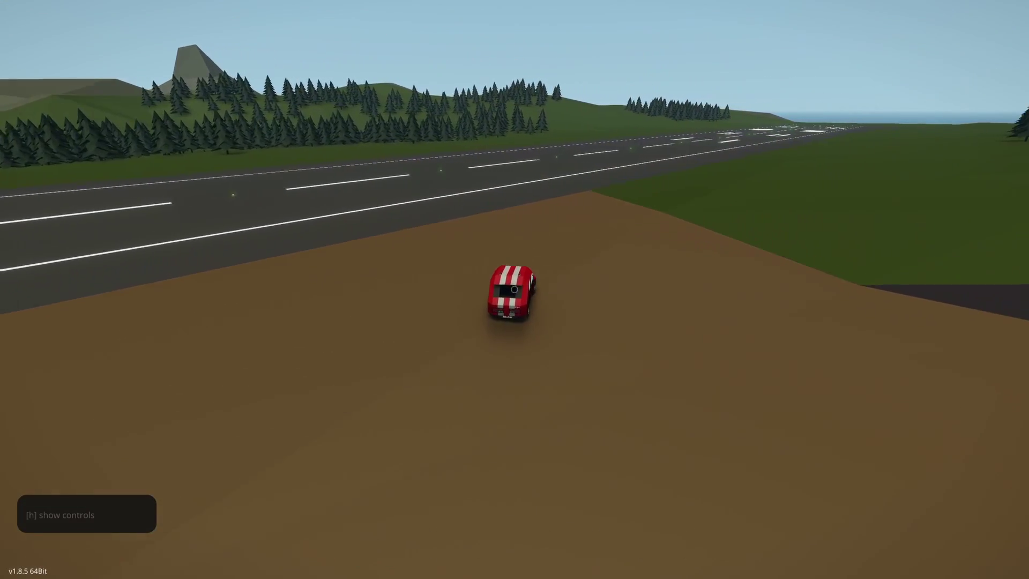
key(w)
key(d)
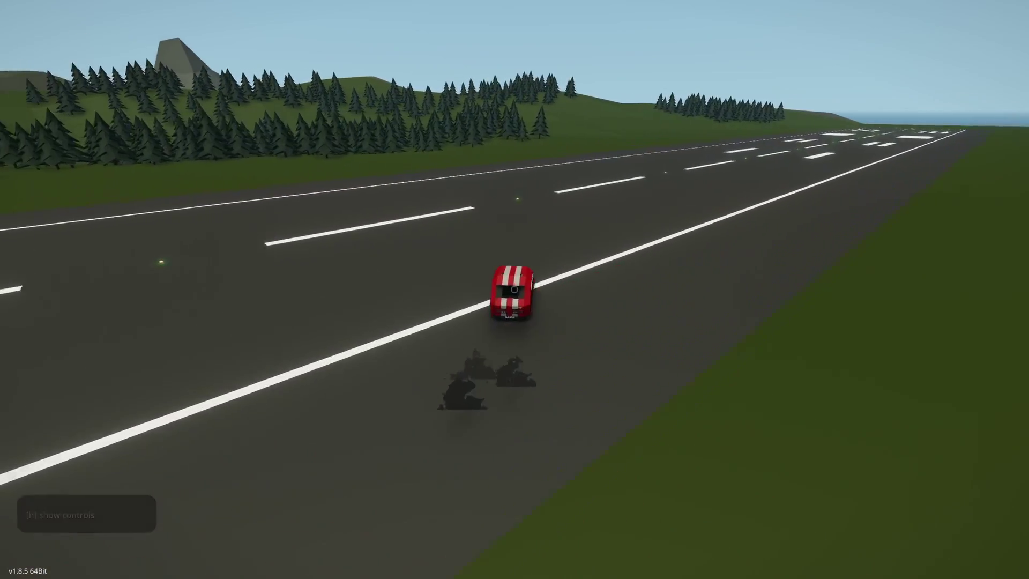
Accelerate along the runway to its far end to test the car's straight-line stability
key(w)
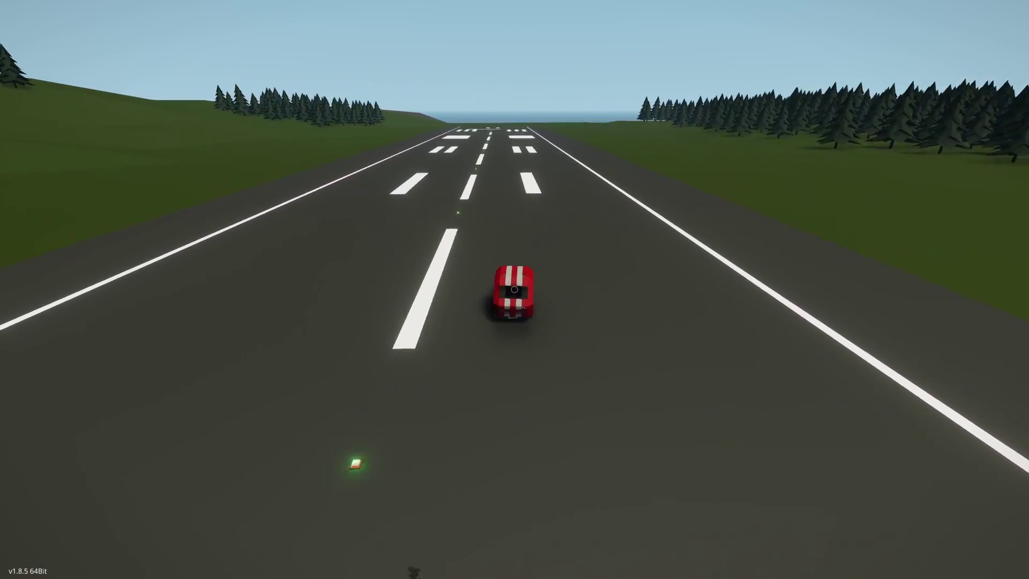
key(w)
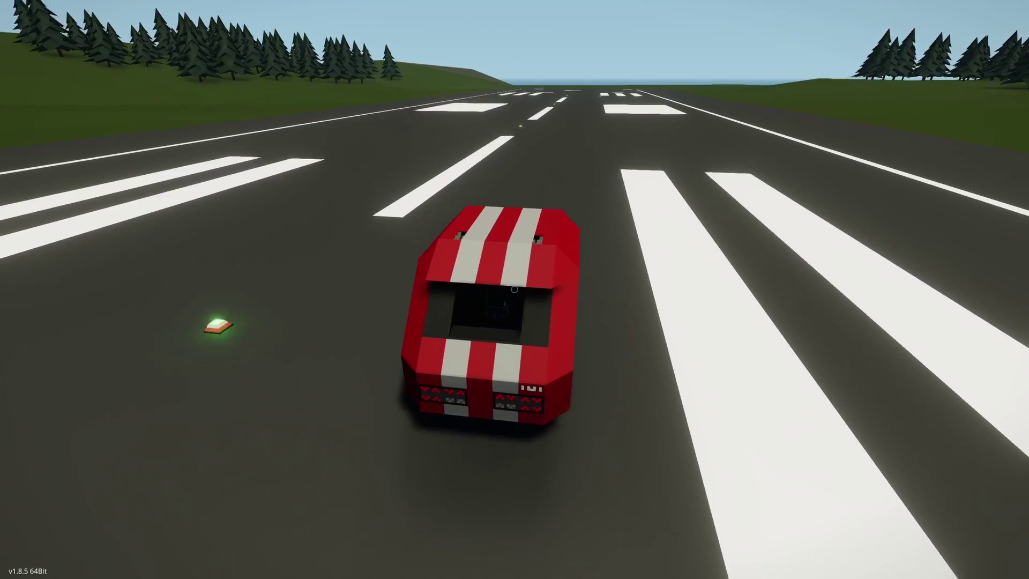
key(w)
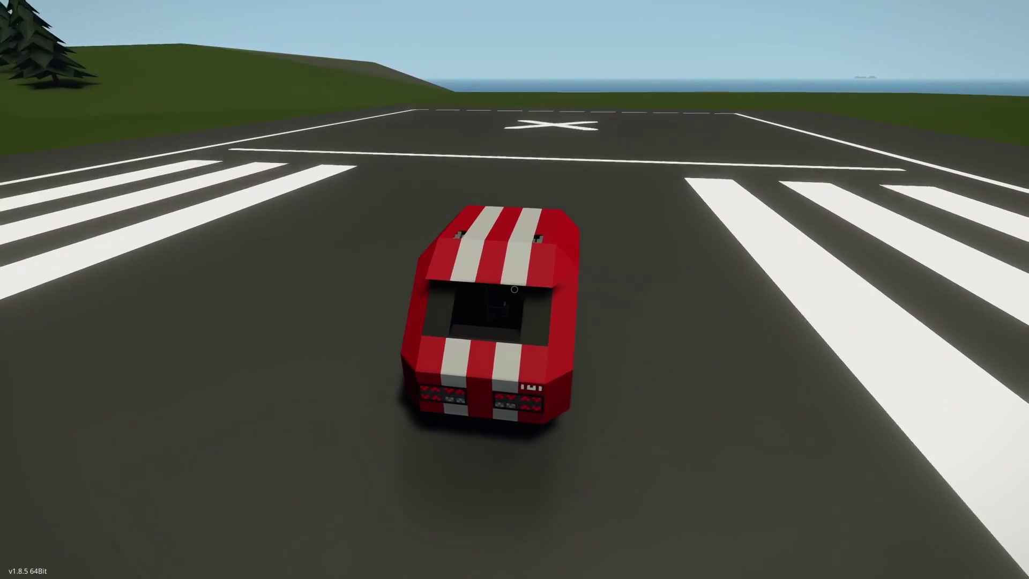
Return to the vehicle editor, open the Steering microcontroller's P Value for editing and spawn the car again
key(Escape)
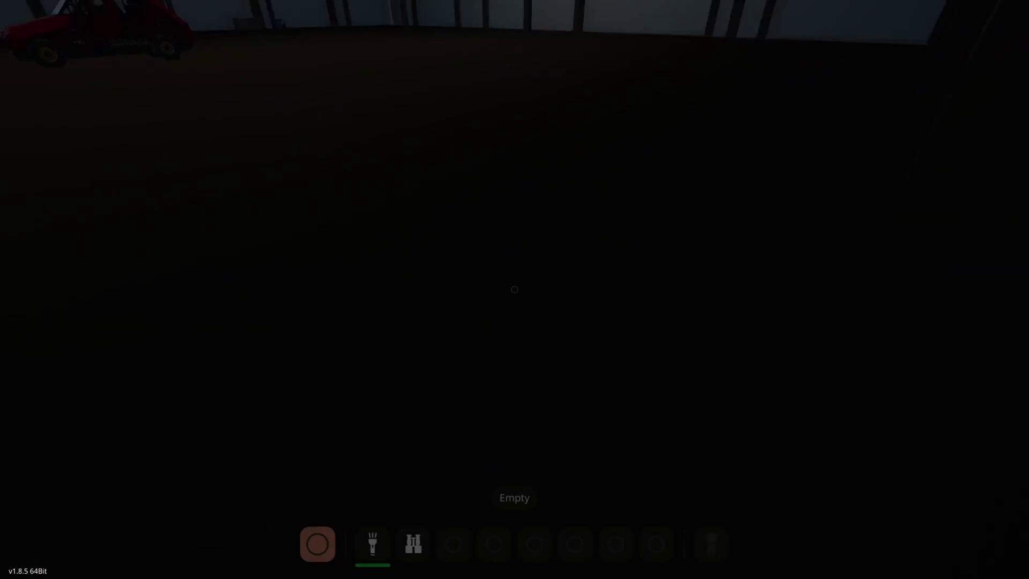
key(e)
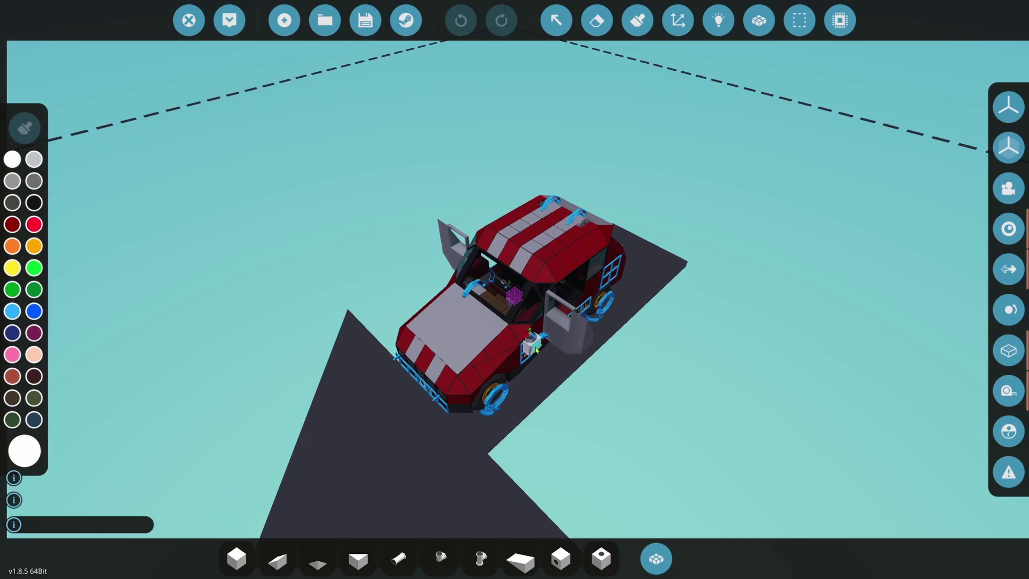
click(557, 20)
click(518, 257)
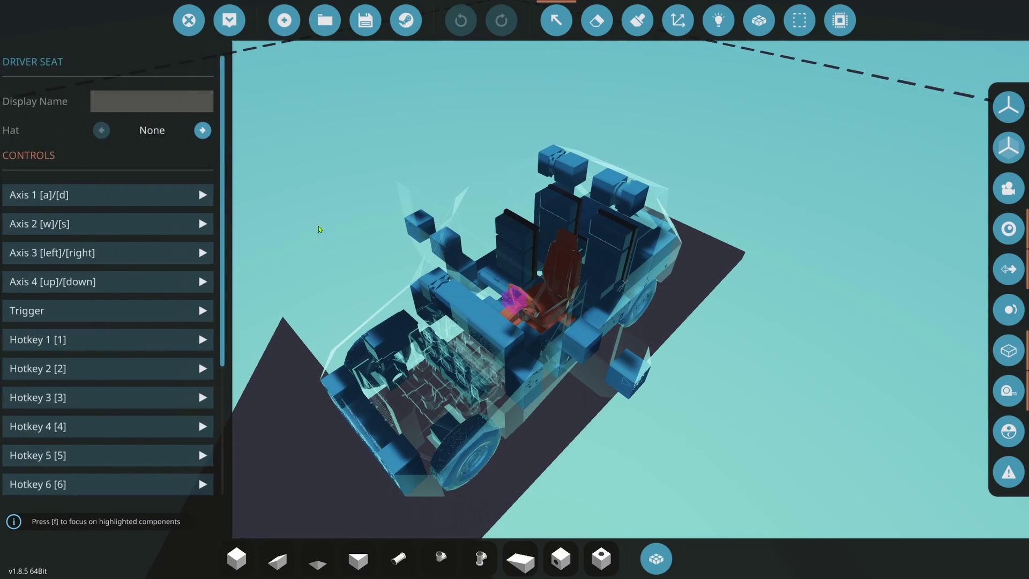
click(518, 257)
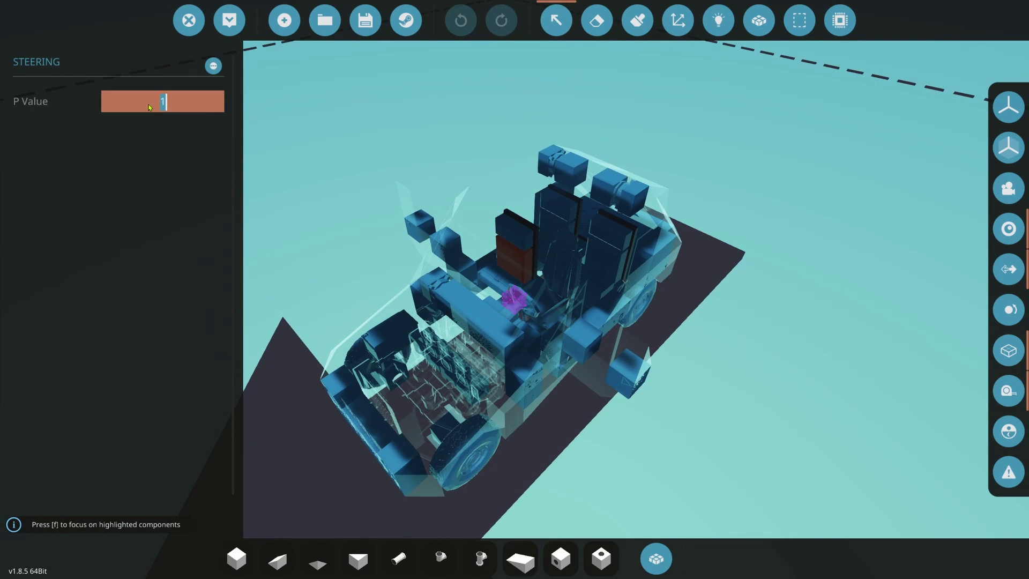
click(227, 16)
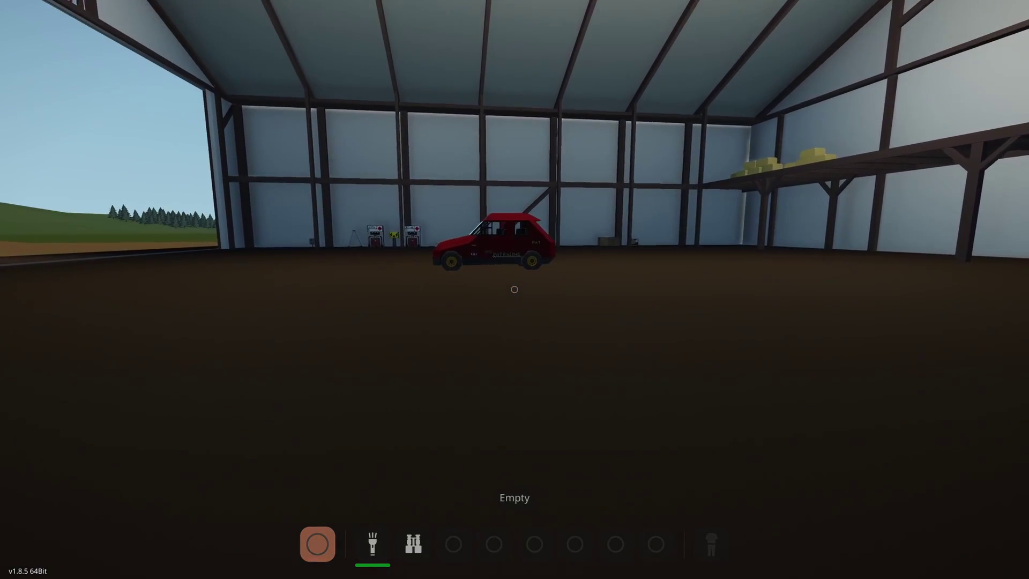
Walk to the respawned car, open its door, get into the driver's seat and close the door
key(w)
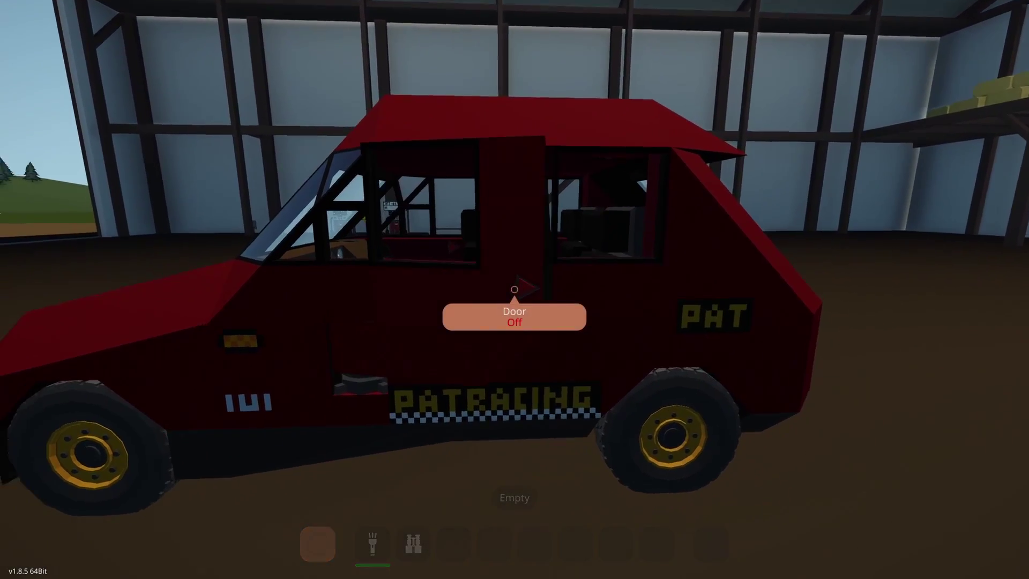
key(q)
key(f)
key(q)
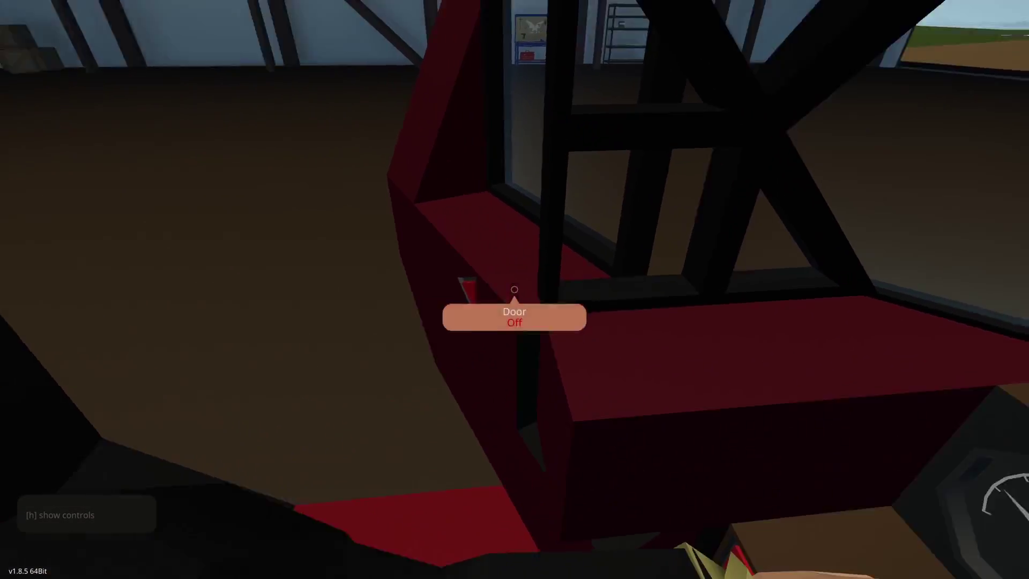
key(f)
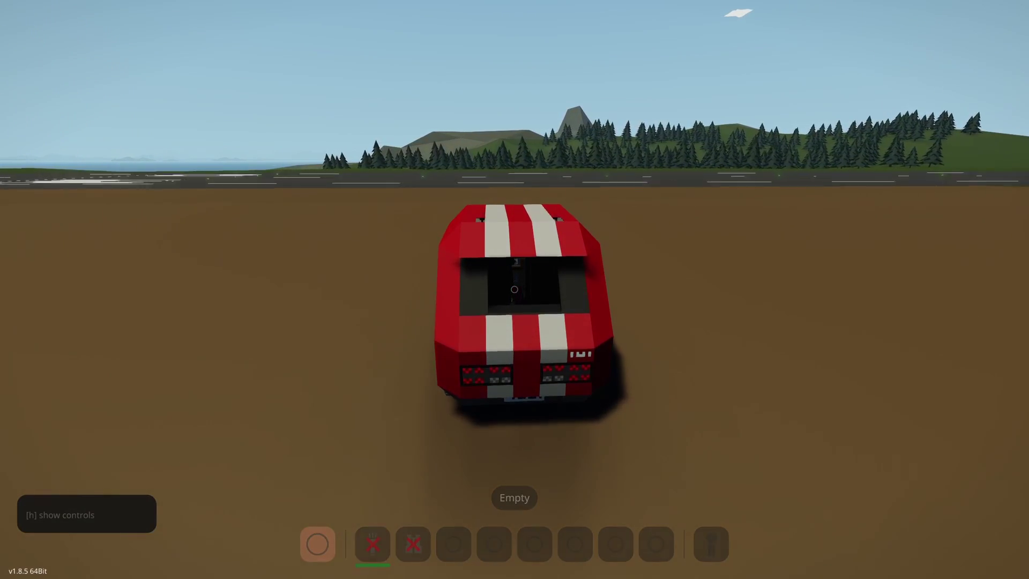
Drive from the dirt apron onto the runway and steer right and left at speed to test the steering response
key(w)
key(d)
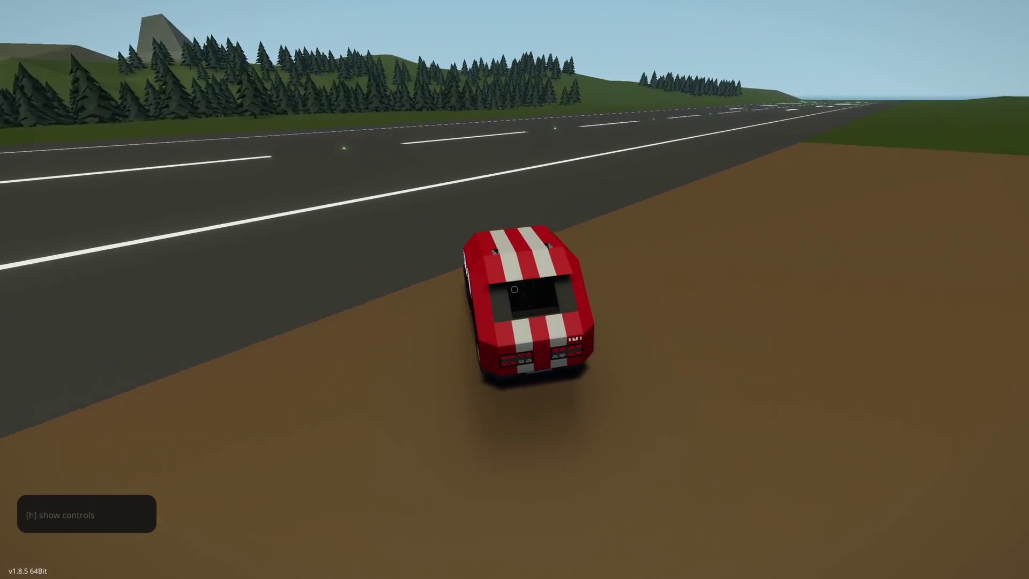
key(w)
key(d)
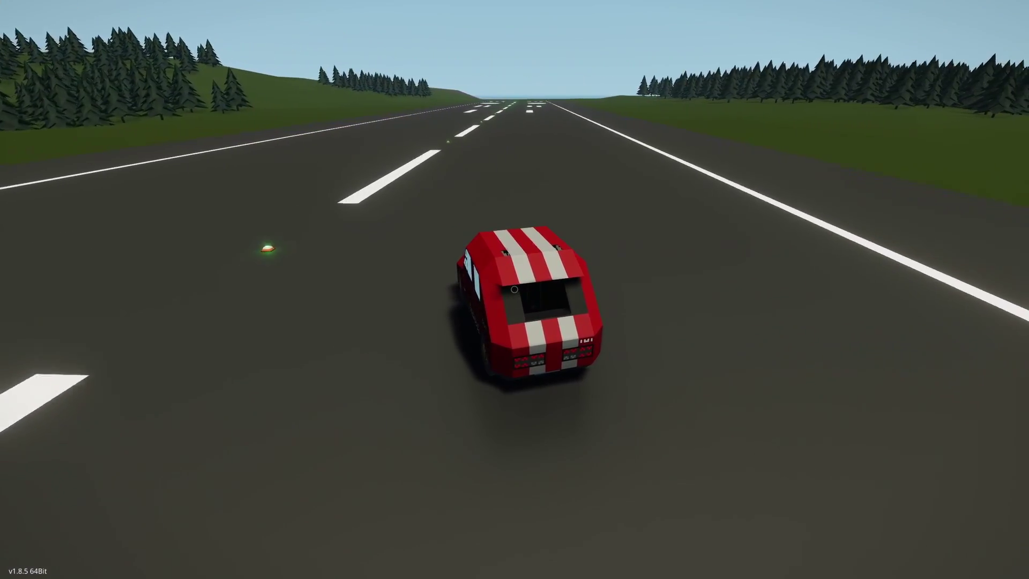
key(d)
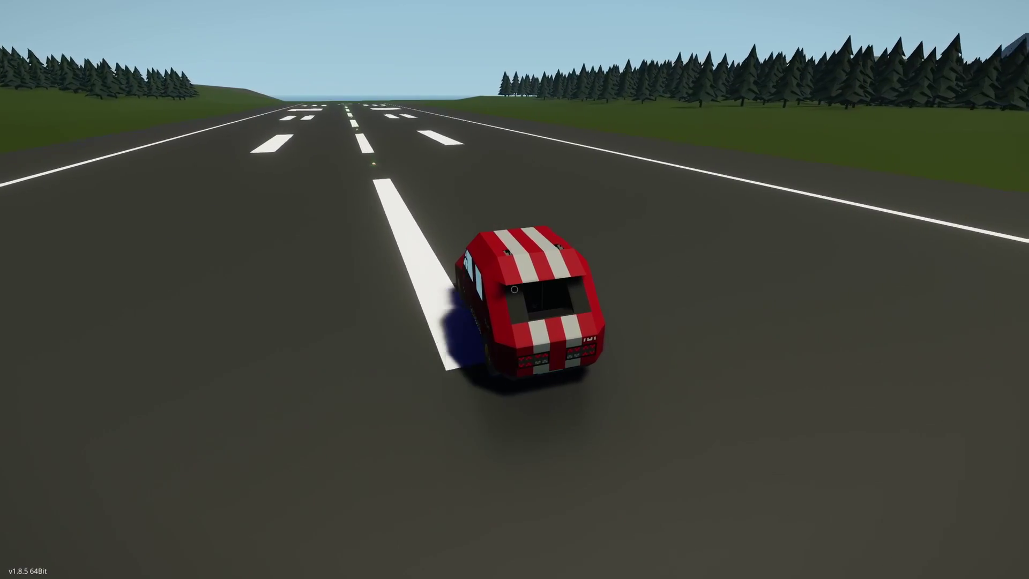
key(a)
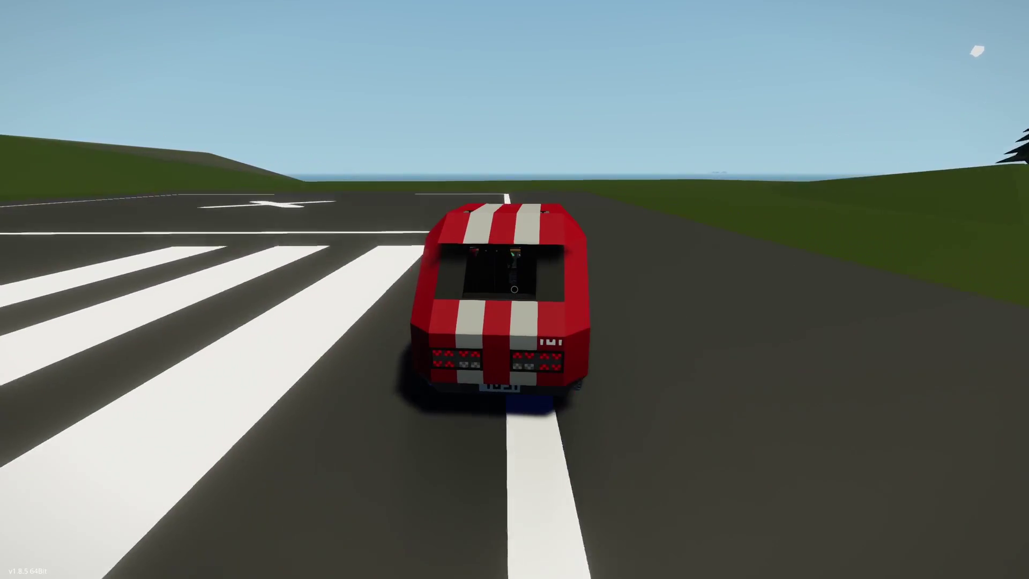
End the runway test drive and open the world map at the airfield
key(Escape)
key(Escape)
key(m)
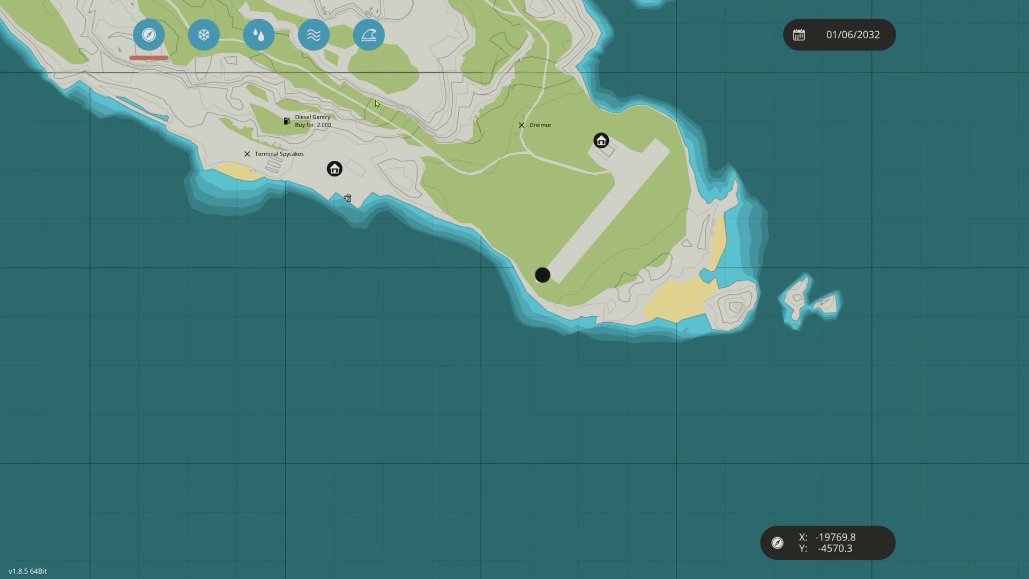